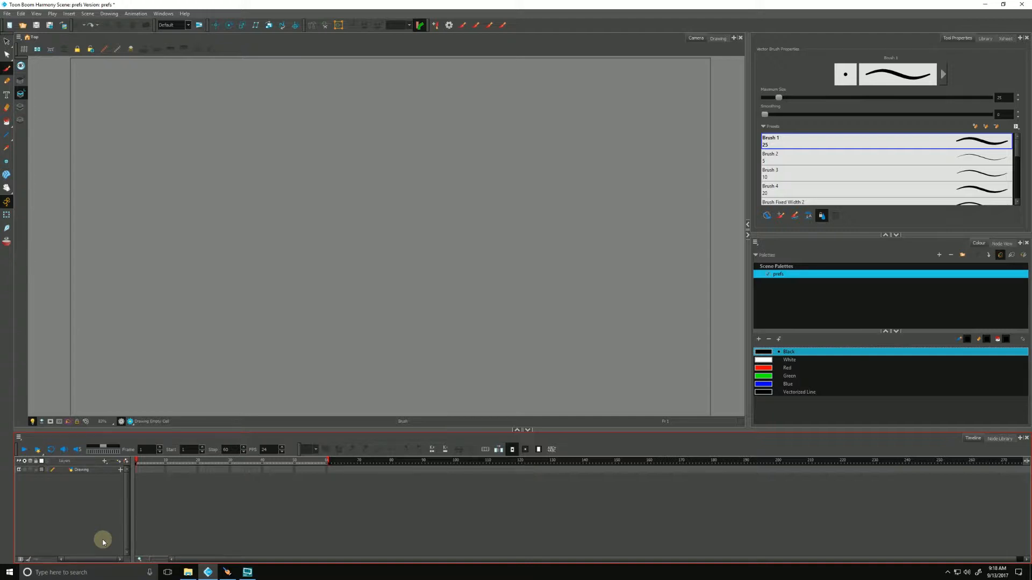
Step: Review the General preferences, including the auto-save settings and the Shortcut Zooms on Mouse option, and close them without applying changes
left_click(21, 14)
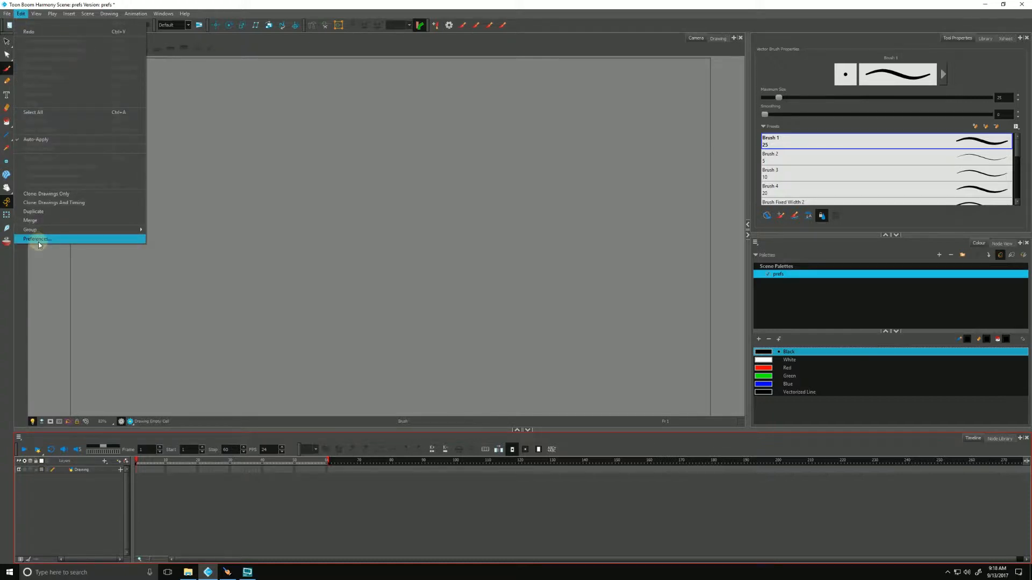
mouse_move(2, 12)
left_click(40, 241)
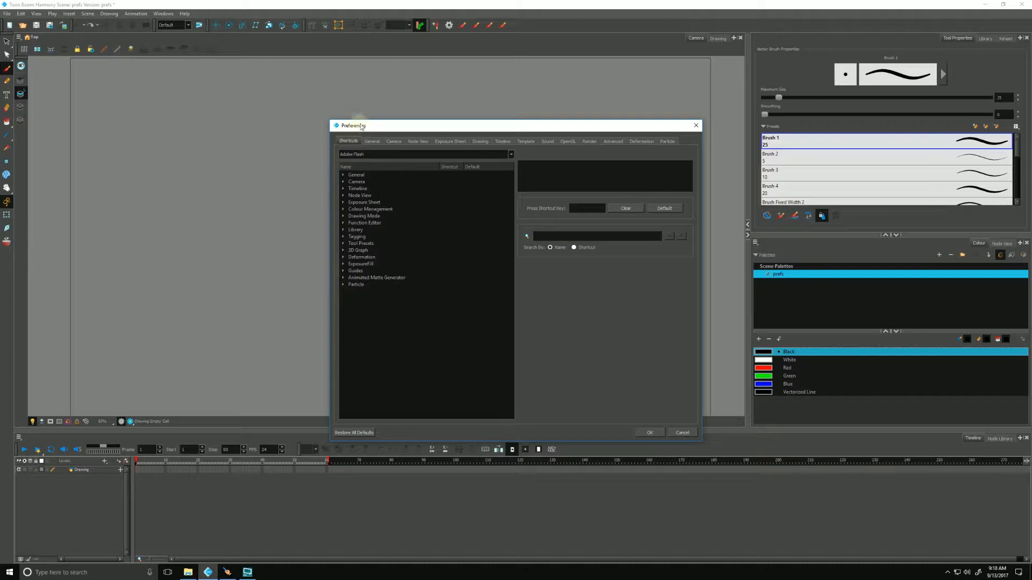
left_click_drag(358, 125, 353, 110)
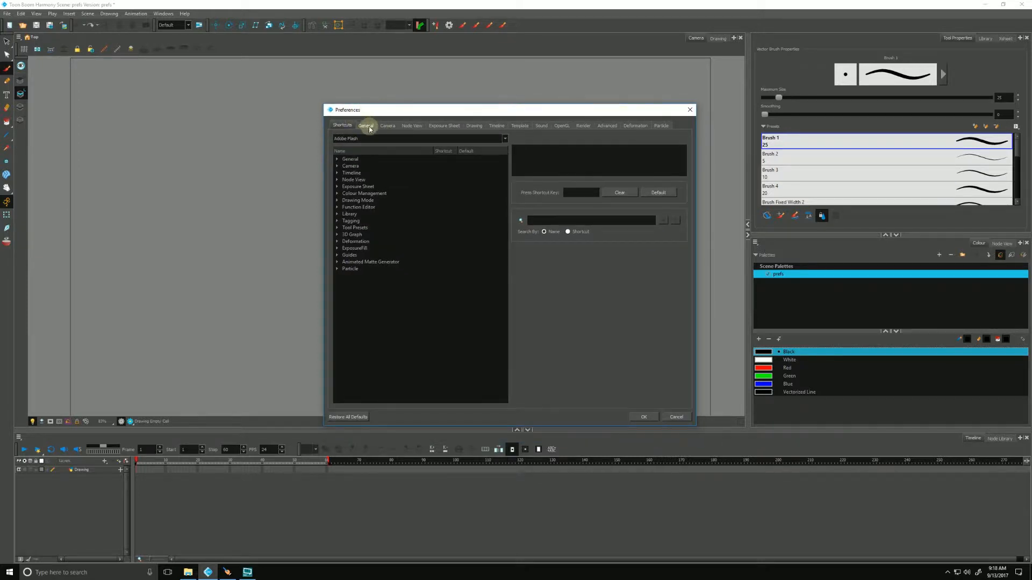
left_click(365, 125)
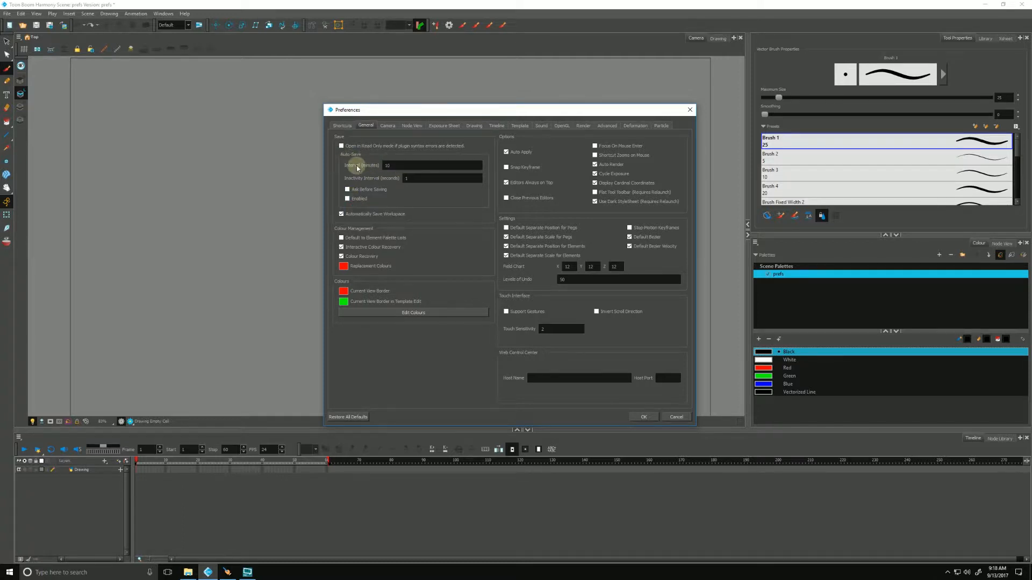
left_click(404, 178)
left_click_drag(472, 111, 441, 106)
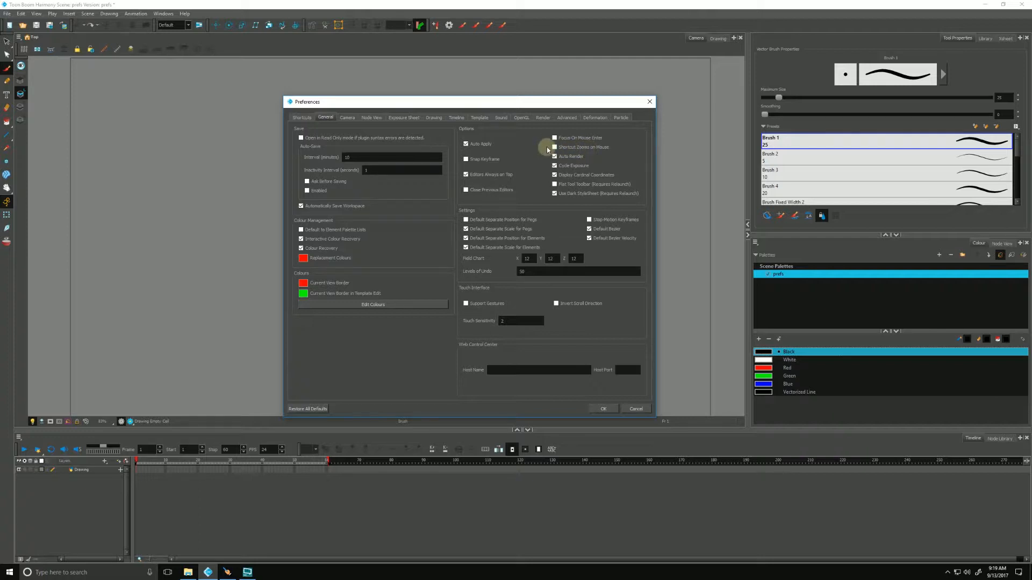
left_click(638, 410)
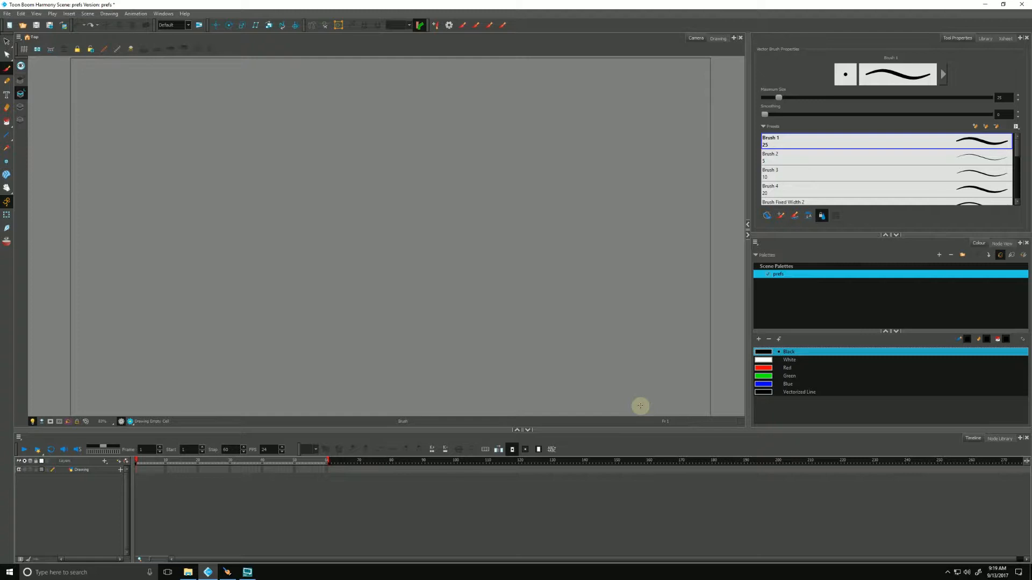
Step: Zoom the camera view in and out repeatedly to examine how shortcut zooming behaves around the centre of the view
key("ctrl+equal")
key("2")
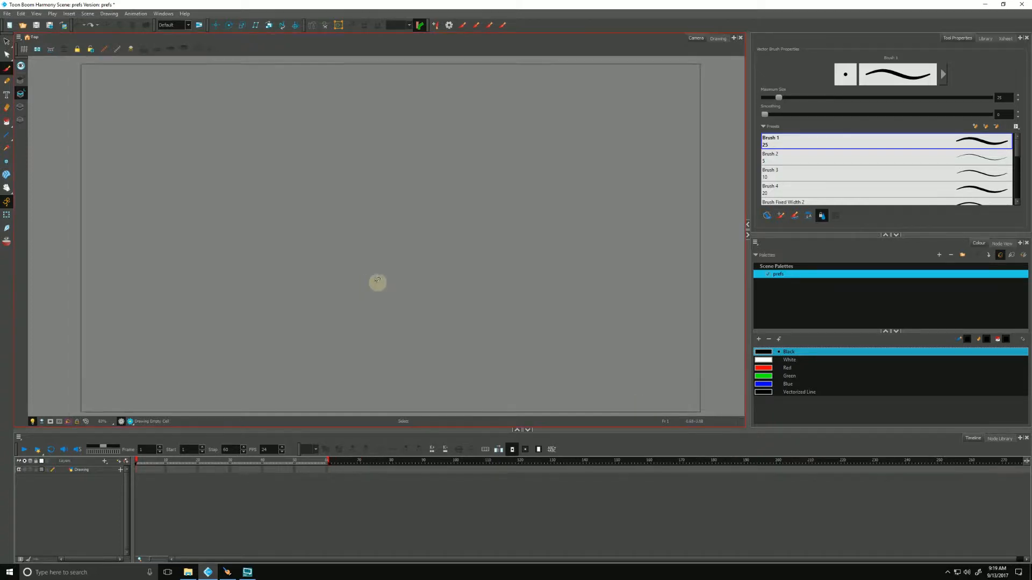
key("1")
key("1")
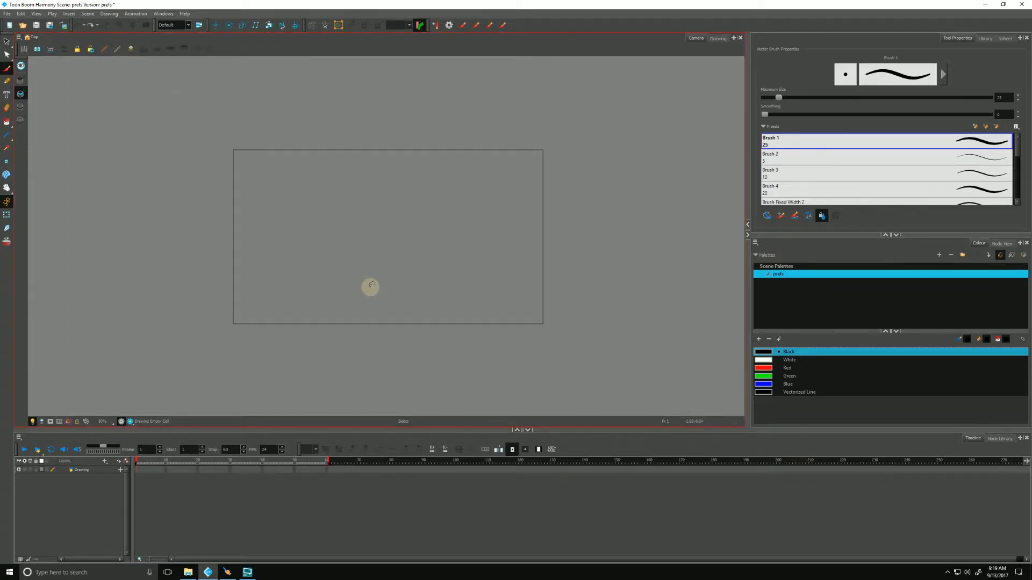
key("2")
key("2")
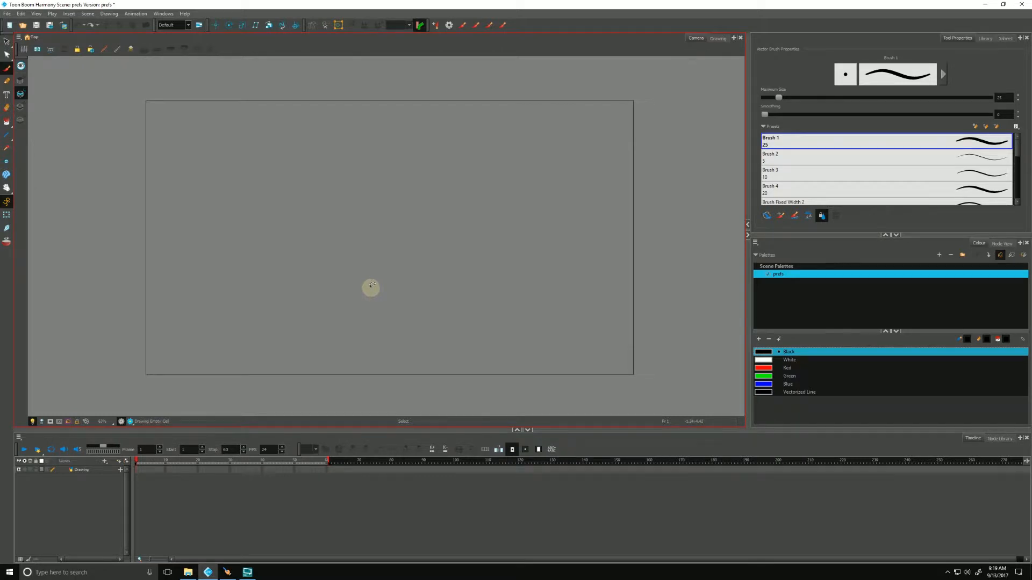
key("2")
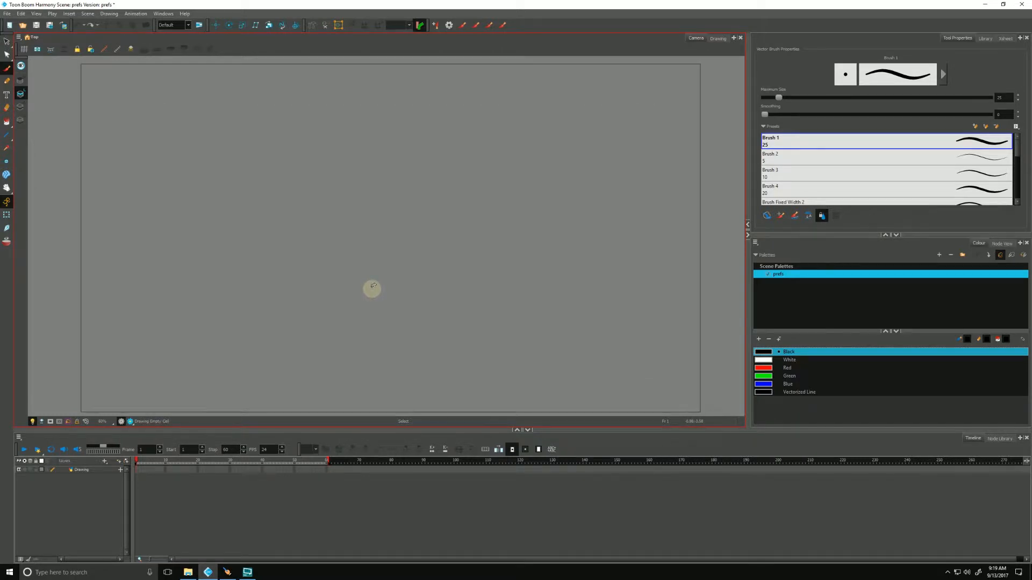
key("1")
key("1")
key("2")
key("2")
left_click_drag(341, 295, 347, 297)
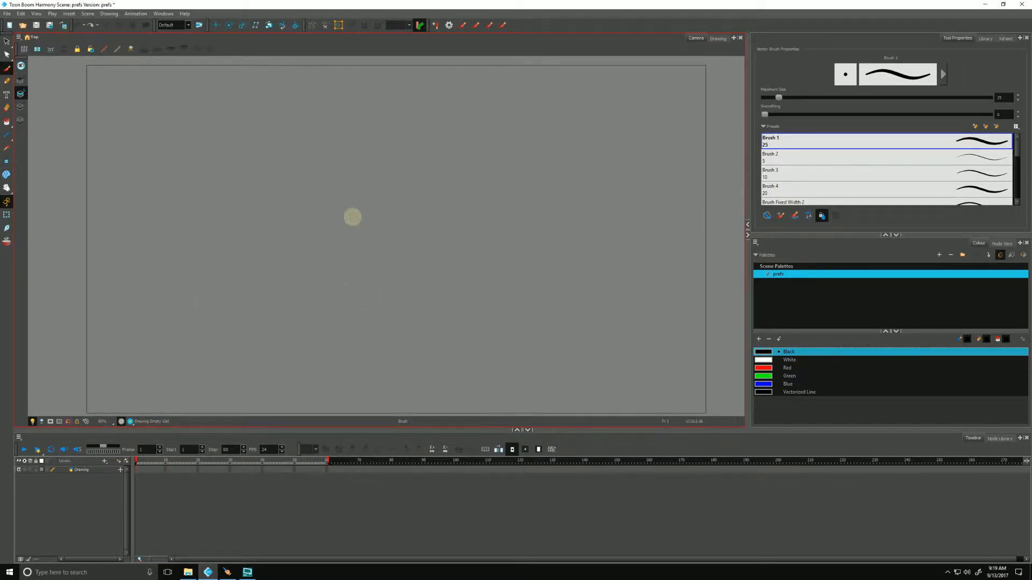
key("1")
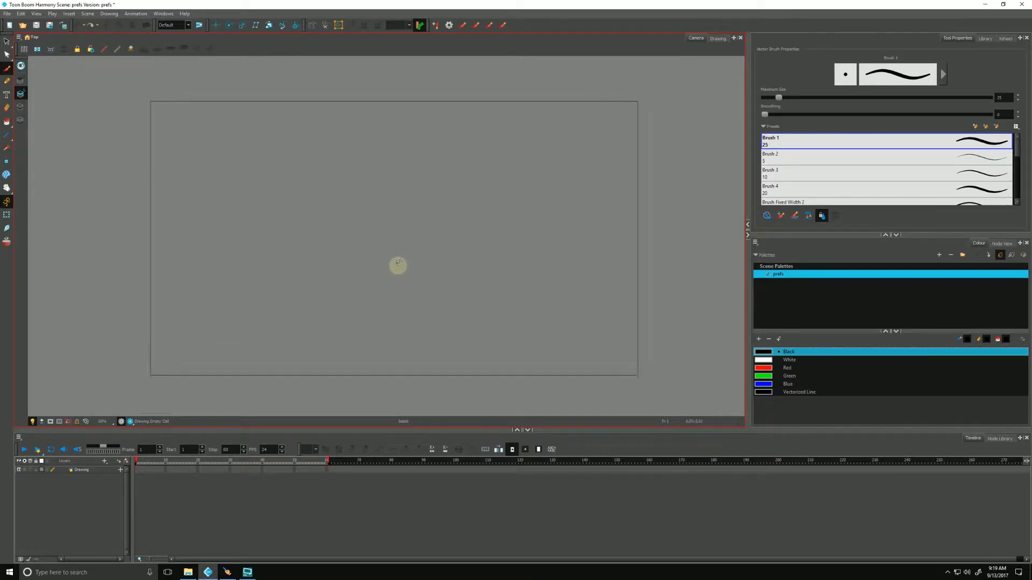
key("2")
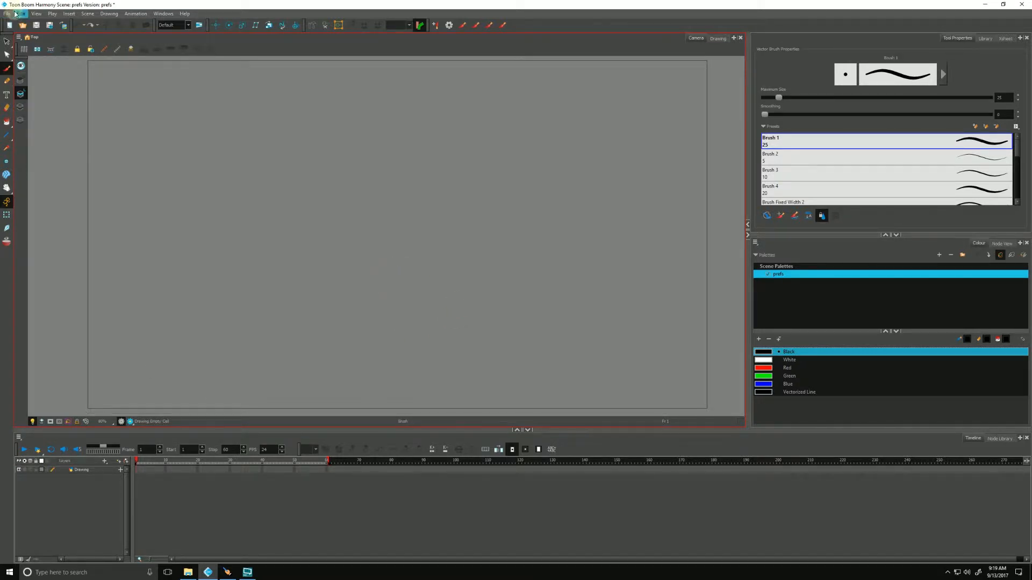
Step: Enable Shortcut Zooms on Mouse in the General preferences and apply the change
left_click(16, 13)
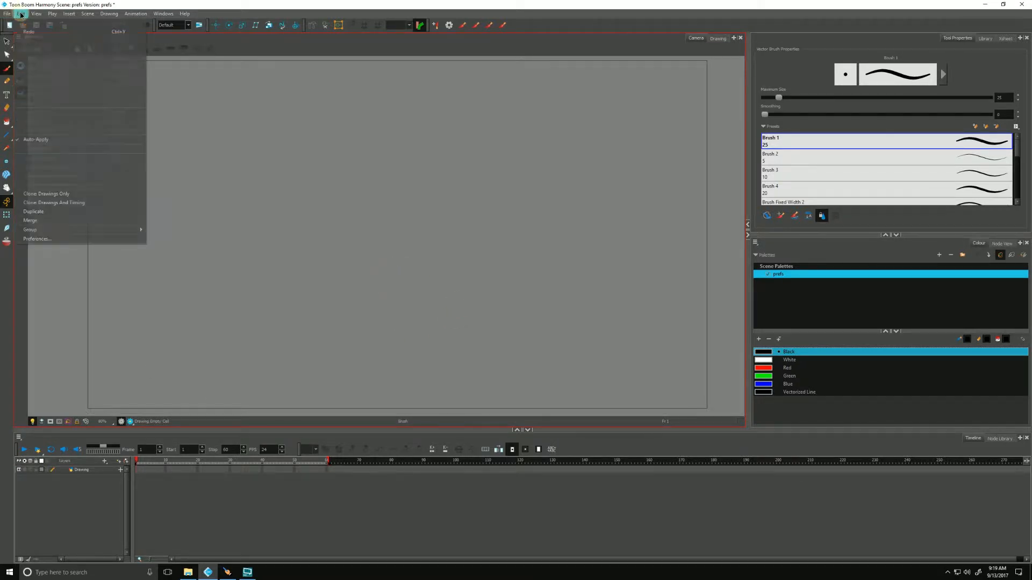
left_click(38, 238)
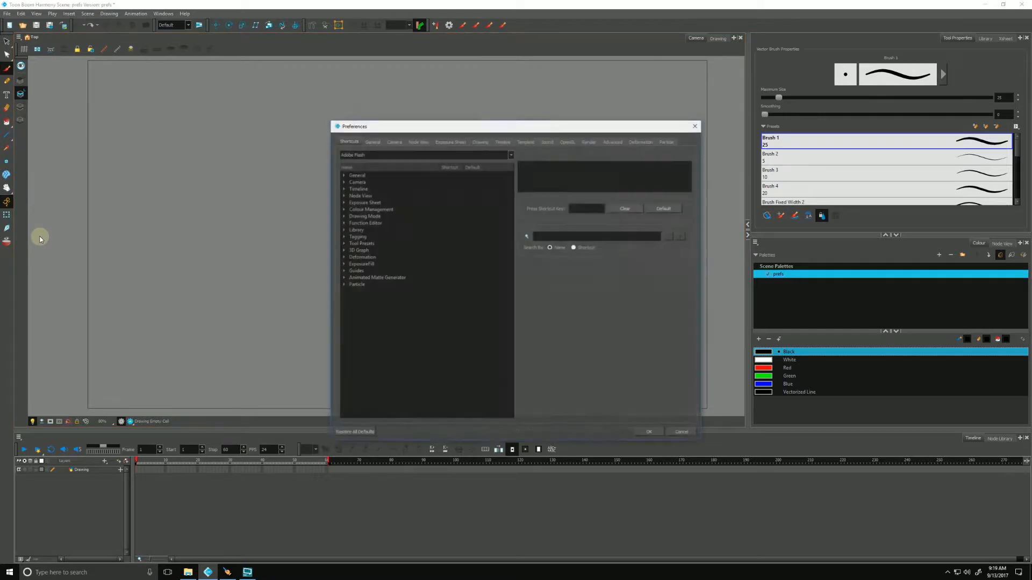
left_click(373, 142)
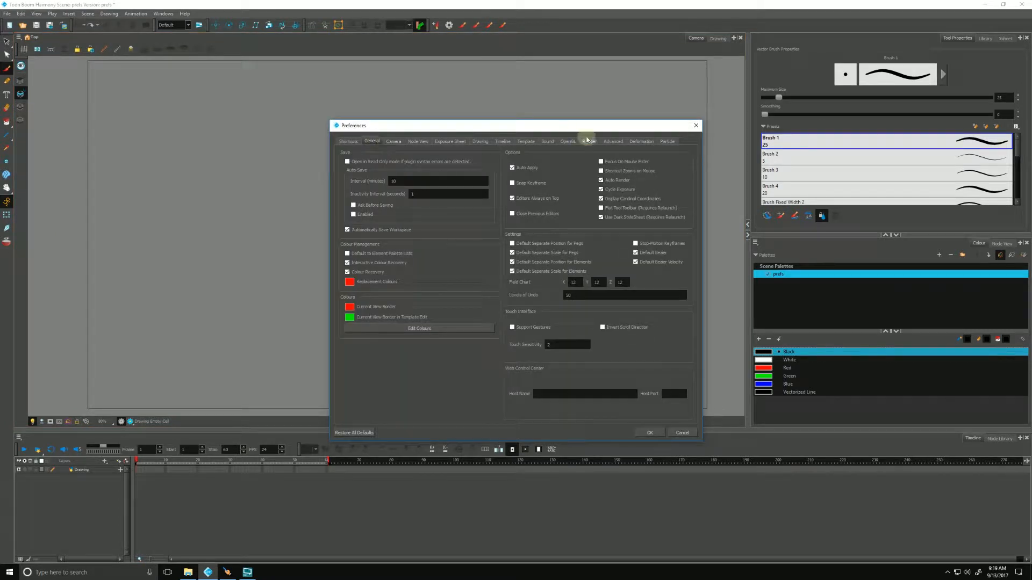
left_click(602, 171)
left_click(656, 435)
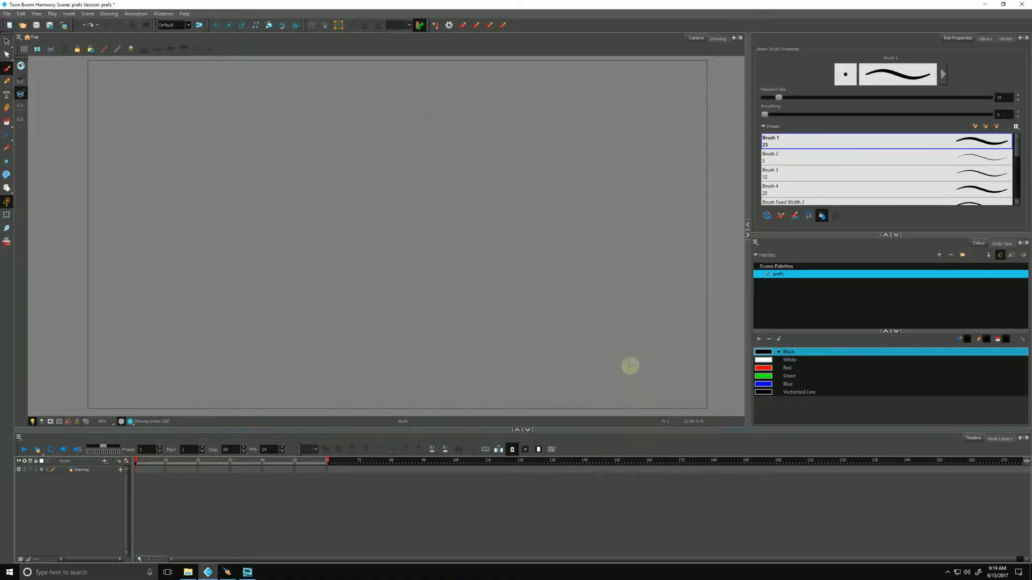
Step: Paint a small red blob with the brush in the lower-right corner of the camera frame
left_click(762, 370)
left_click_drag(693, 384, 673, 391)
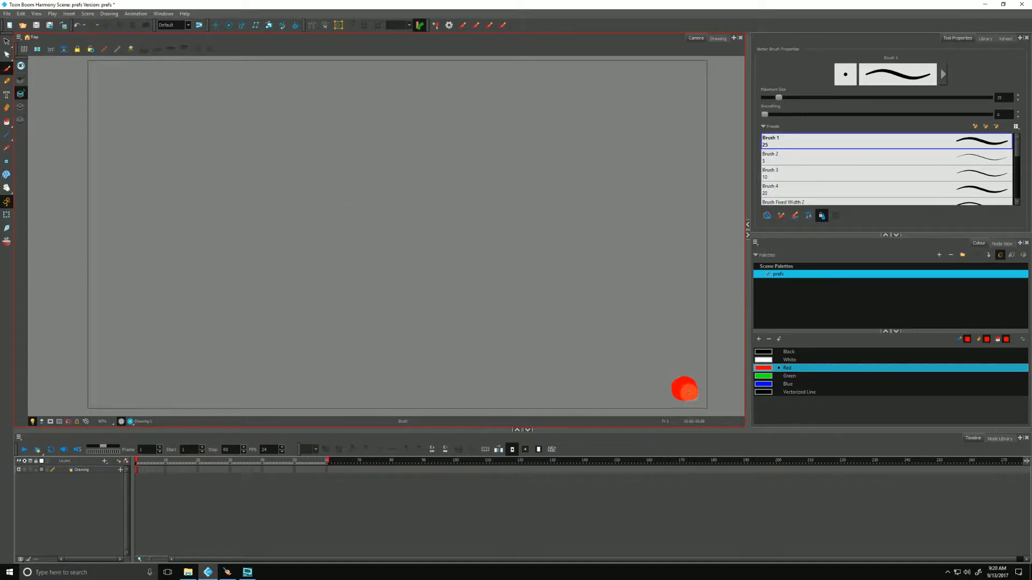
Step: Test zooming in and out at the pointer over the red blob and the camera frame's two upper corners
scroll(684, 382, "up", 5)
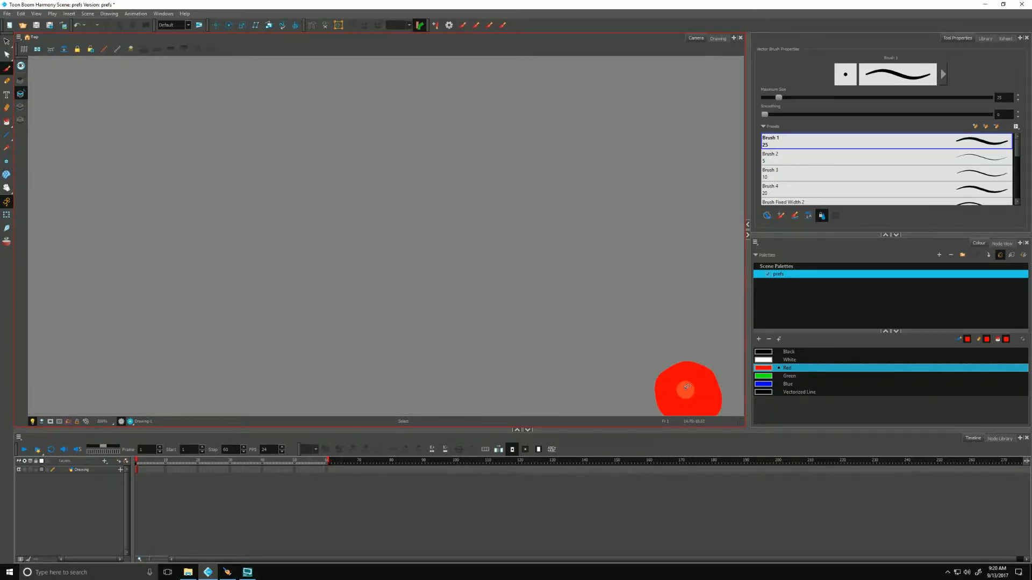
scroll(687, 386, "down", 6)
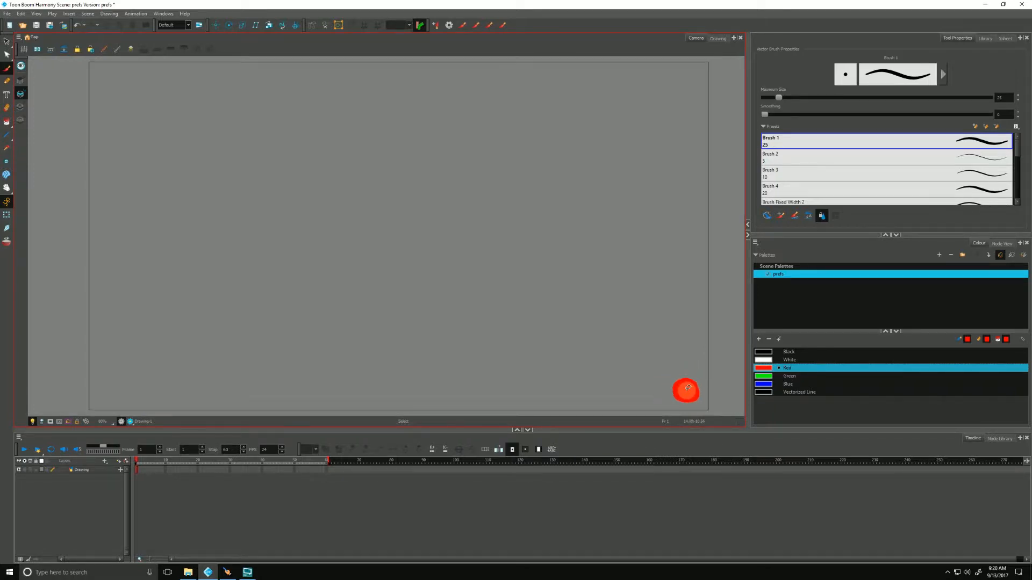
scroll(225, 142, "up", 3)
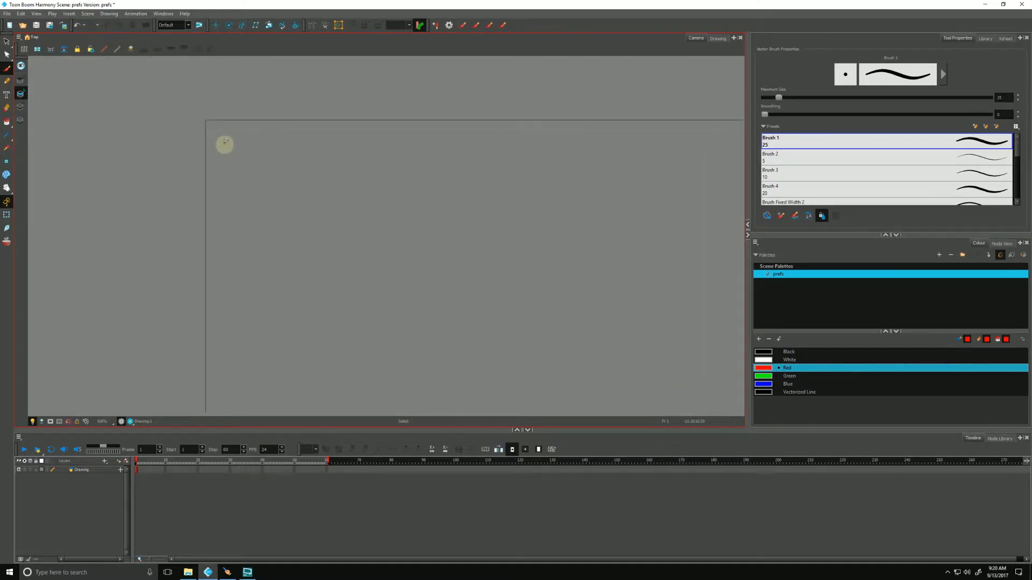
scroll(225, 142, "down", 3)
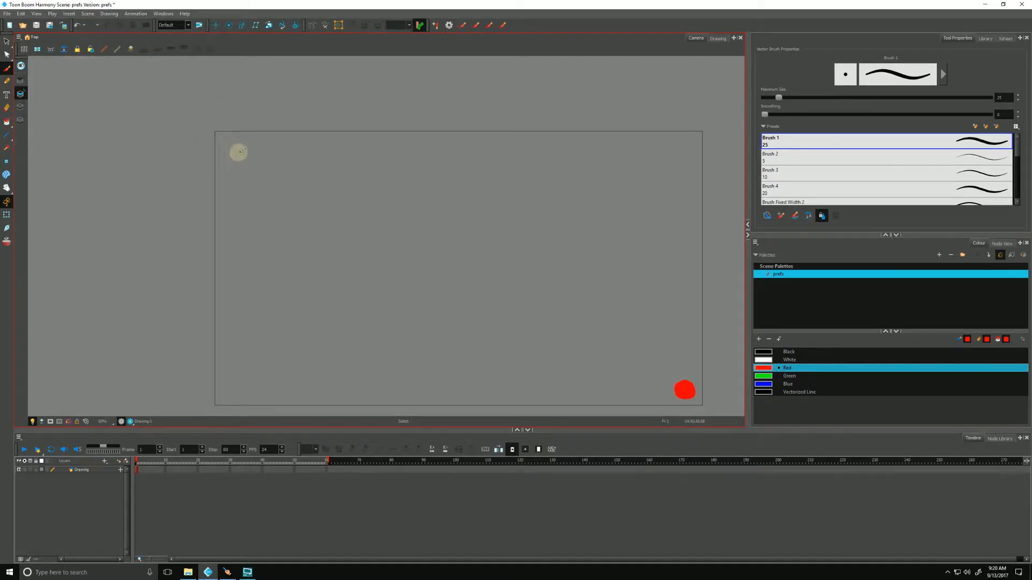
scroll(691, 143, "up", 5)
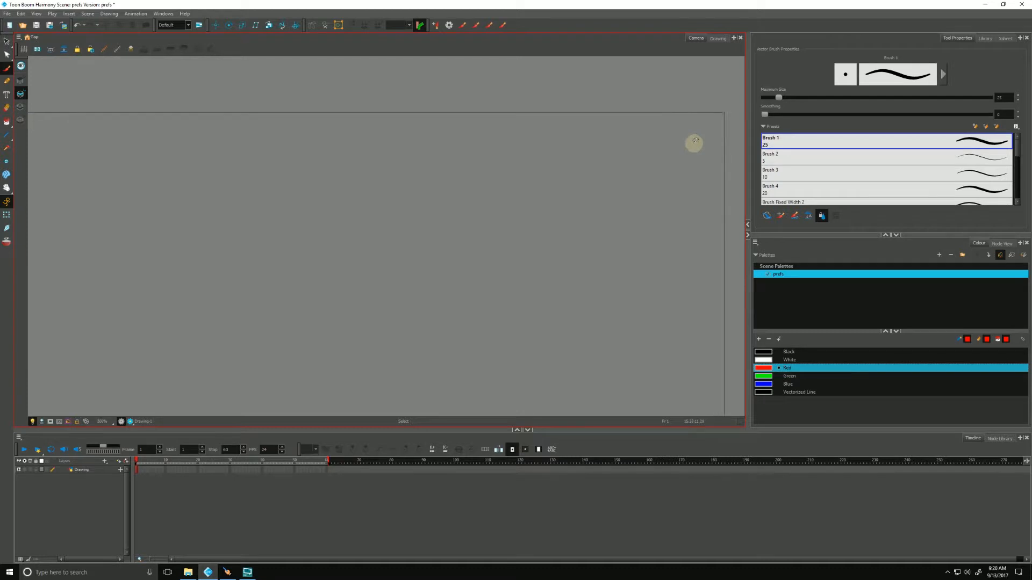
scroll(694, 143, "down", 1)
scroll(477, 242, "down", 4)
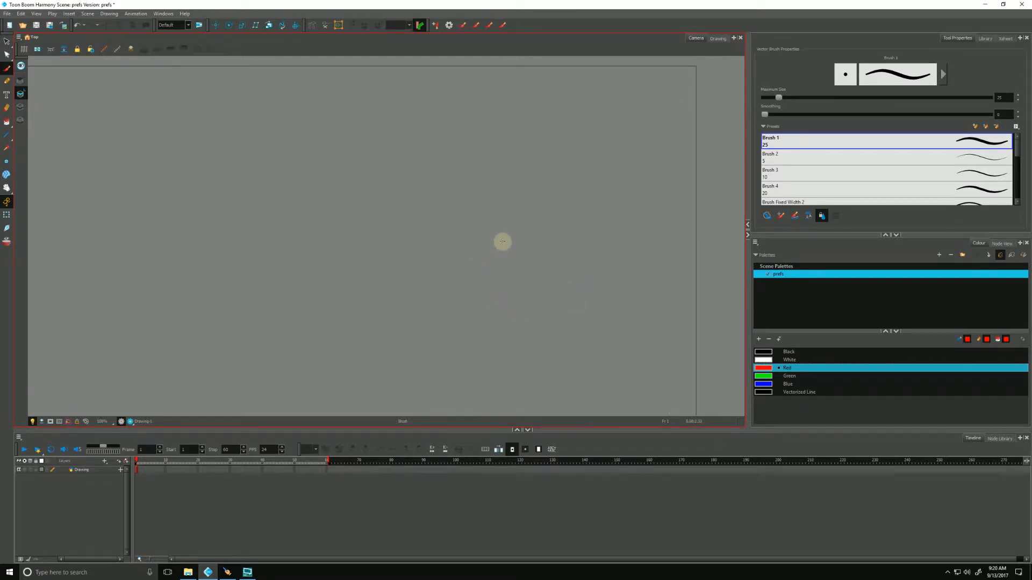
Step: Review the Focus On Mouse Enter option in the General preferences and close them without applying changes
left_click(20, 14)
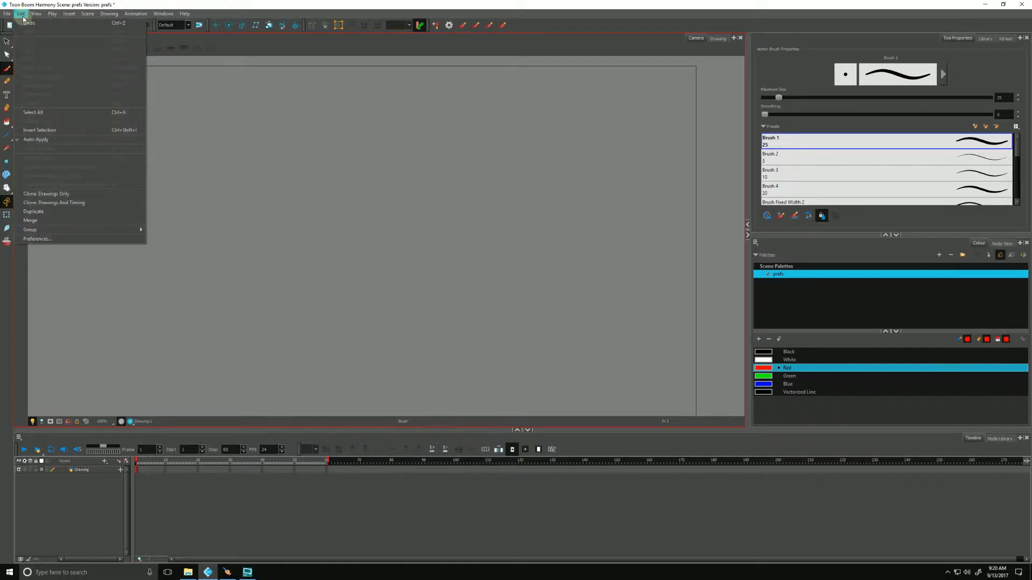
left_click(42, 240)
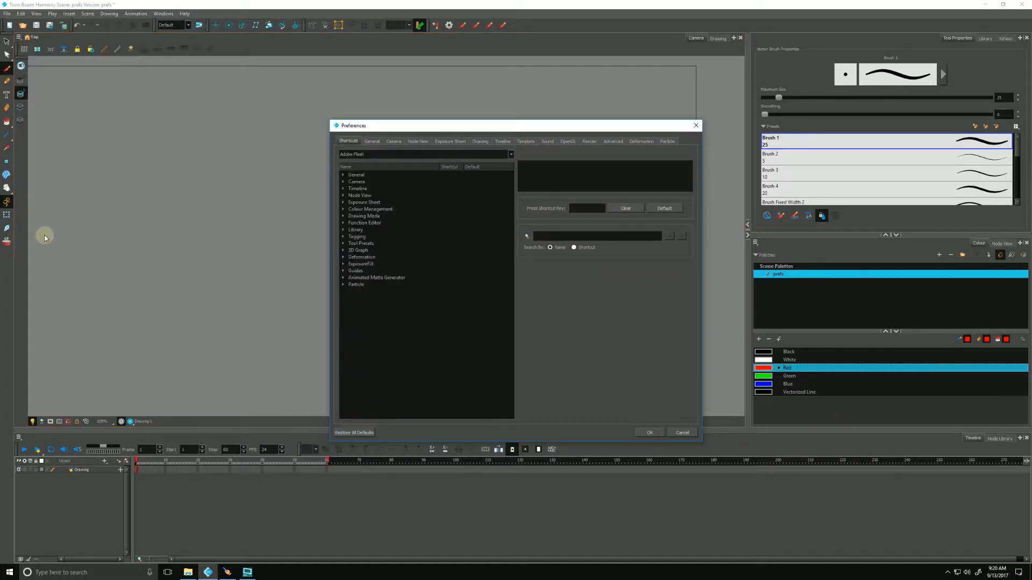
left_click(371, 142)
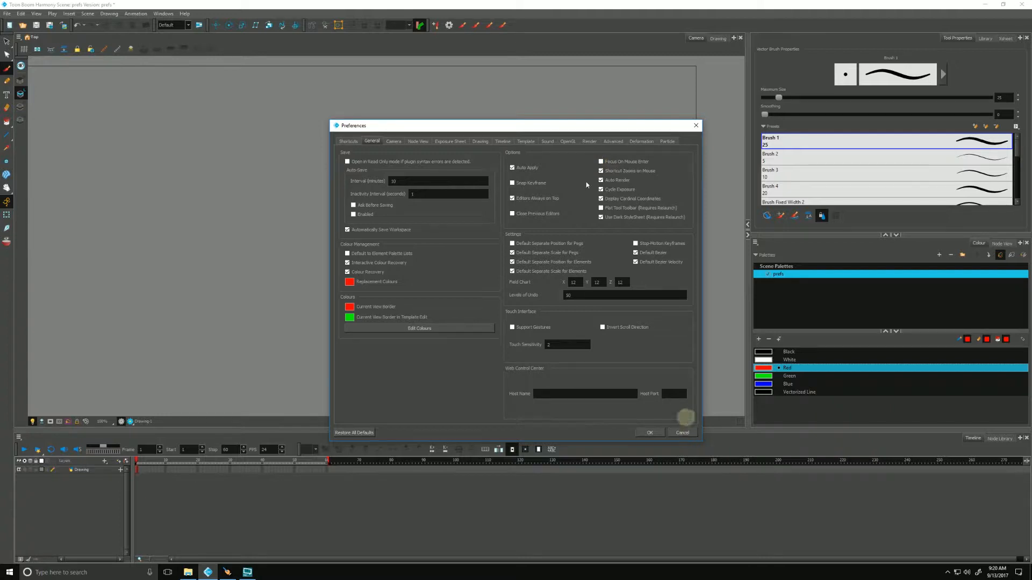
left_click(683, 433)
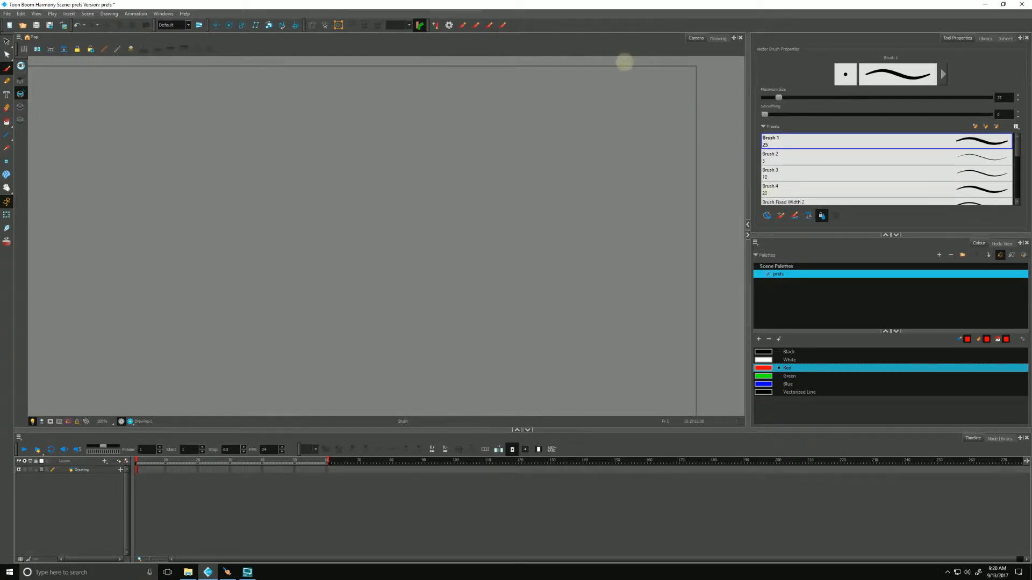
Step: Switch the focus in turn between the Camera, Tool Properties, Colour and Timeline views to examine the active view border
left_click(568, 47)
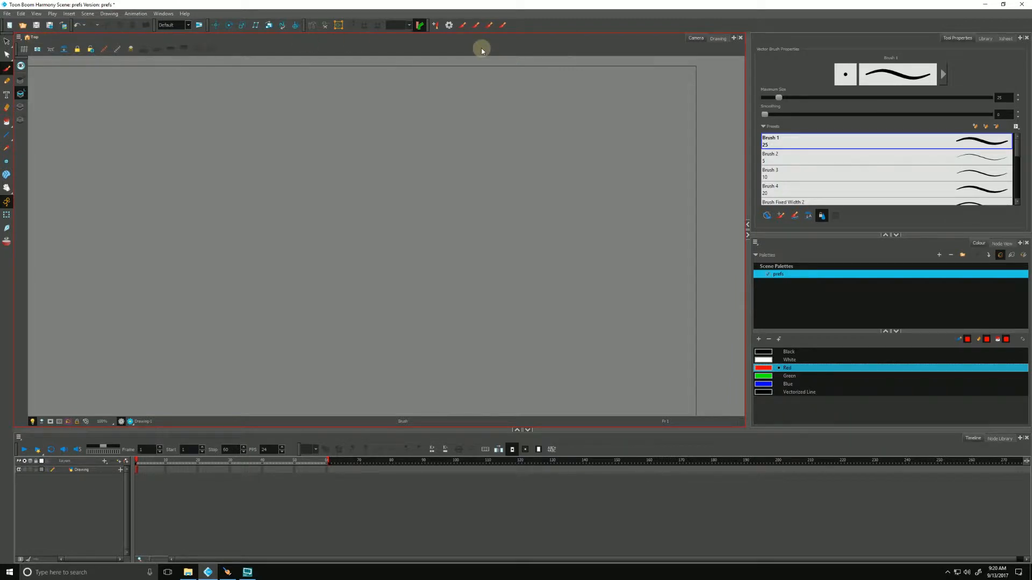
left_click(791, 40)
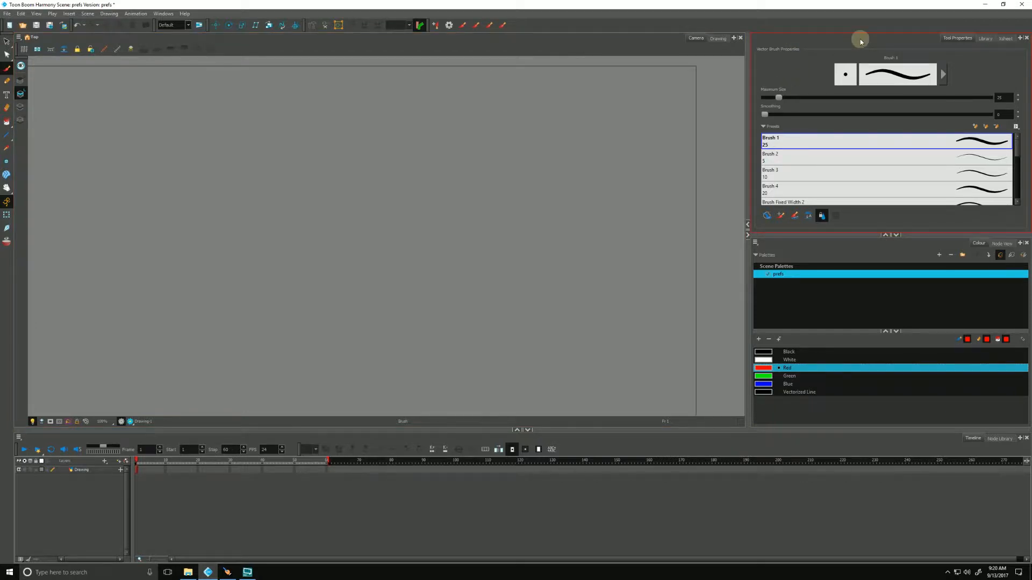
left_click(825, 250)
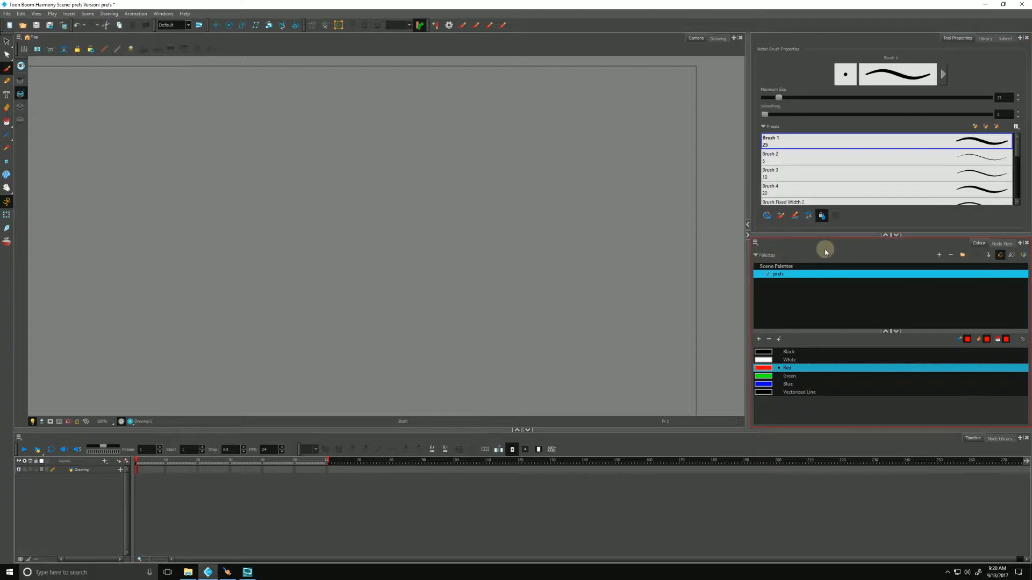
left_click(874, 452)
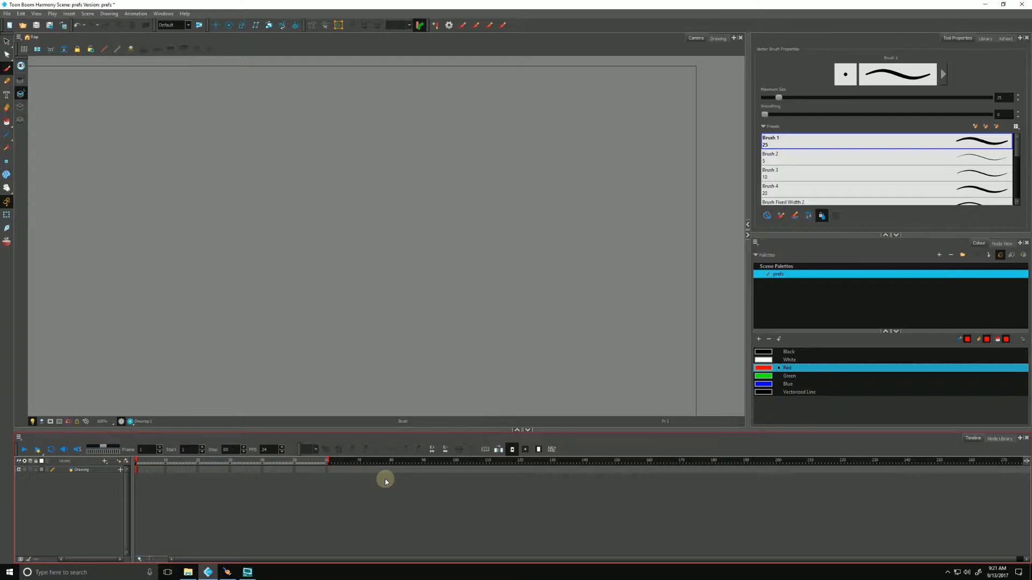
left_click(784, 44)
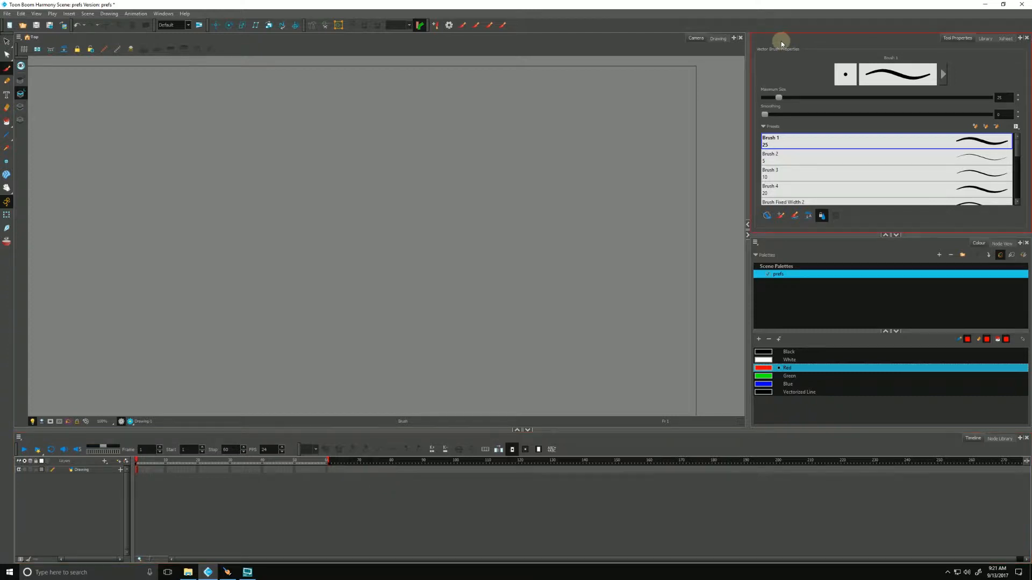
left_click(824, 252)
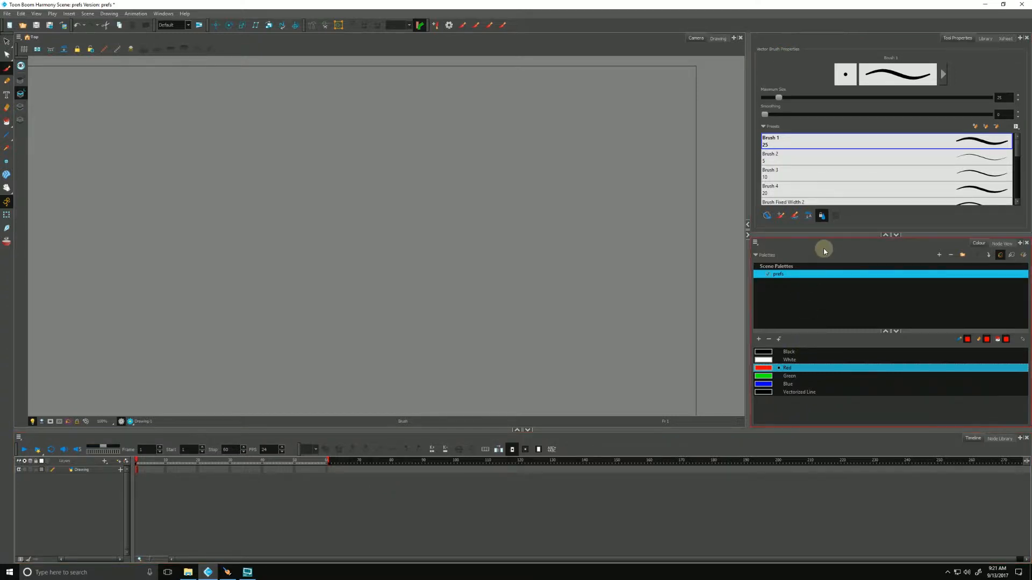
left_click(621, 446)
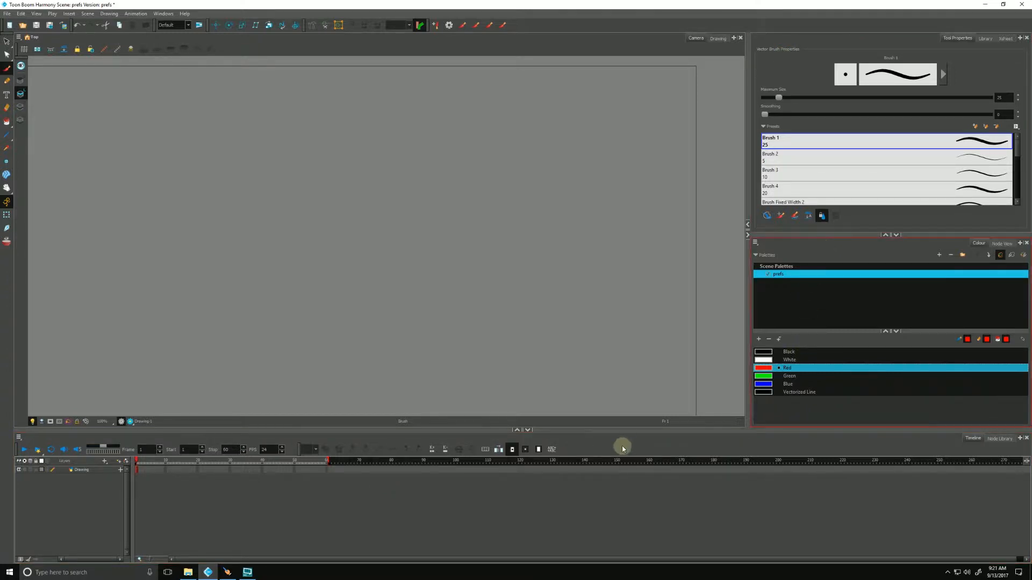
Step: Enable Focus On Mouse Enter in the General preferences and apply the change
left_click(292, 40)
left_click(782, 45)
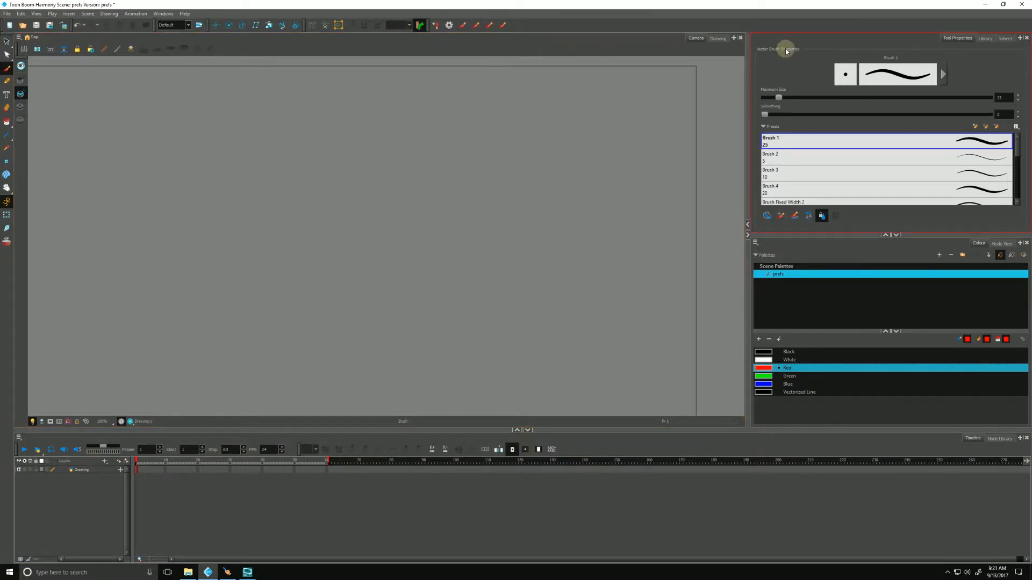
left_click(21, 13)
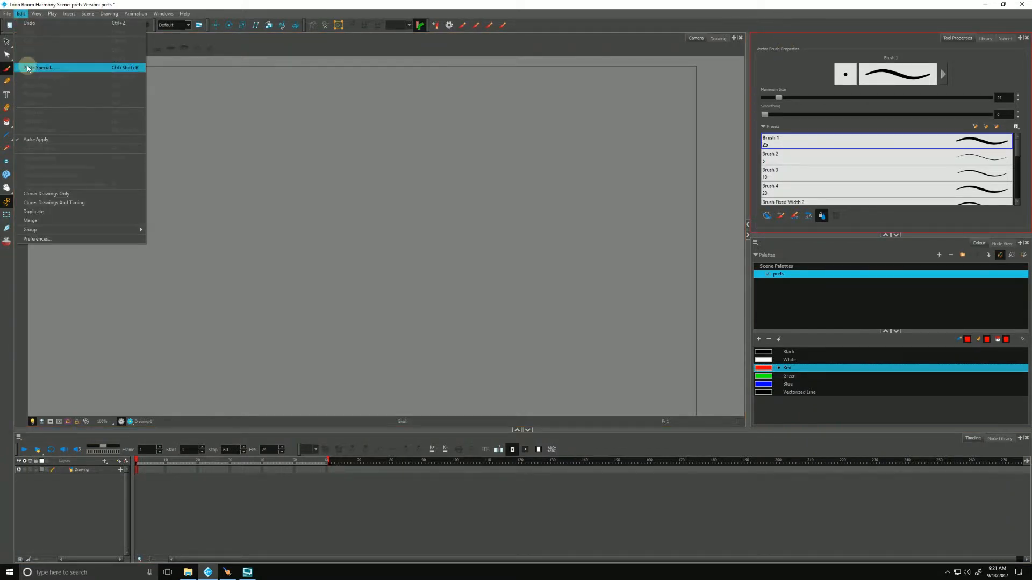
left_click(39, 240)
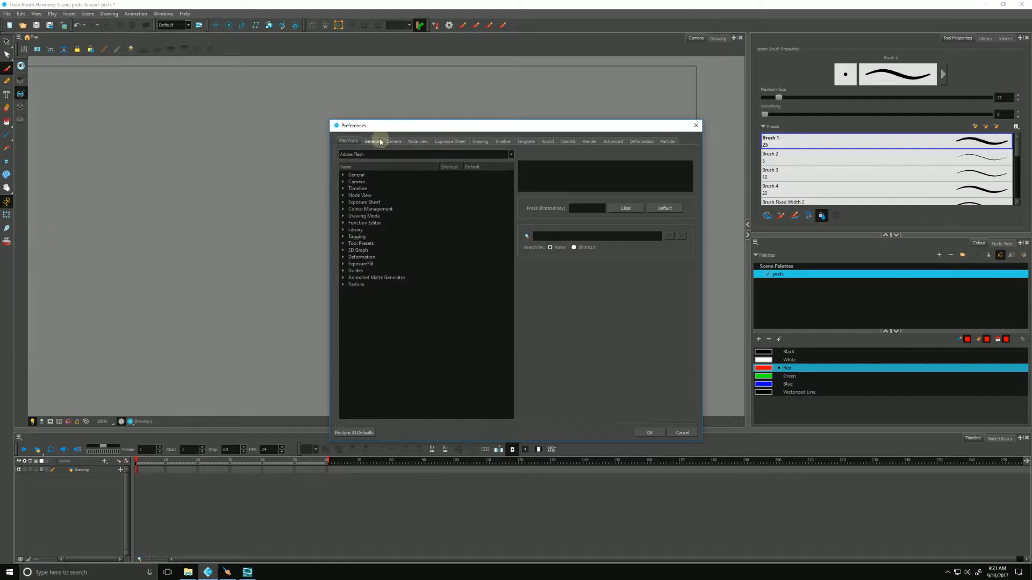
left_click(373, 142)
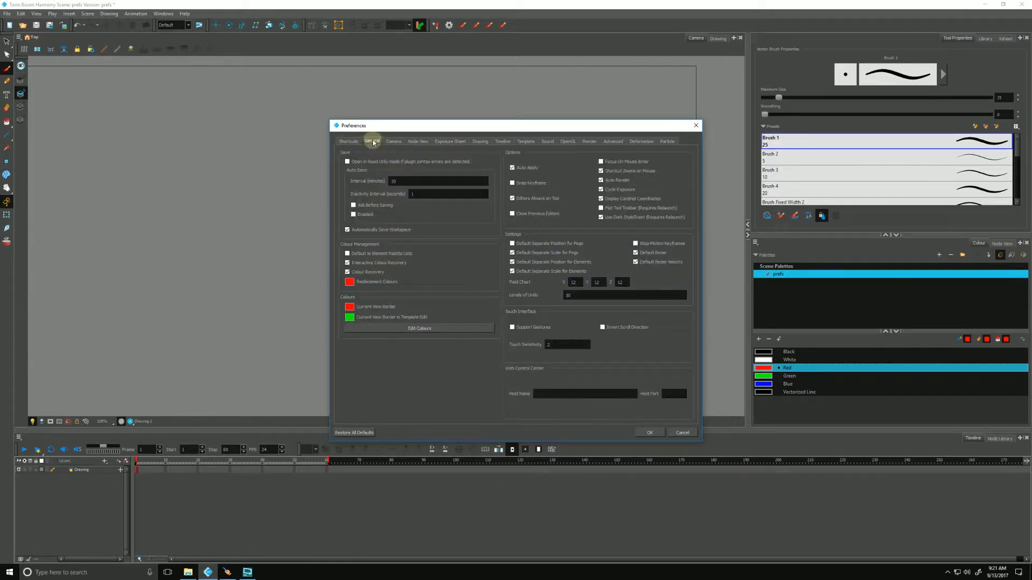
left_click(601, 163)
left_click(649, 433)
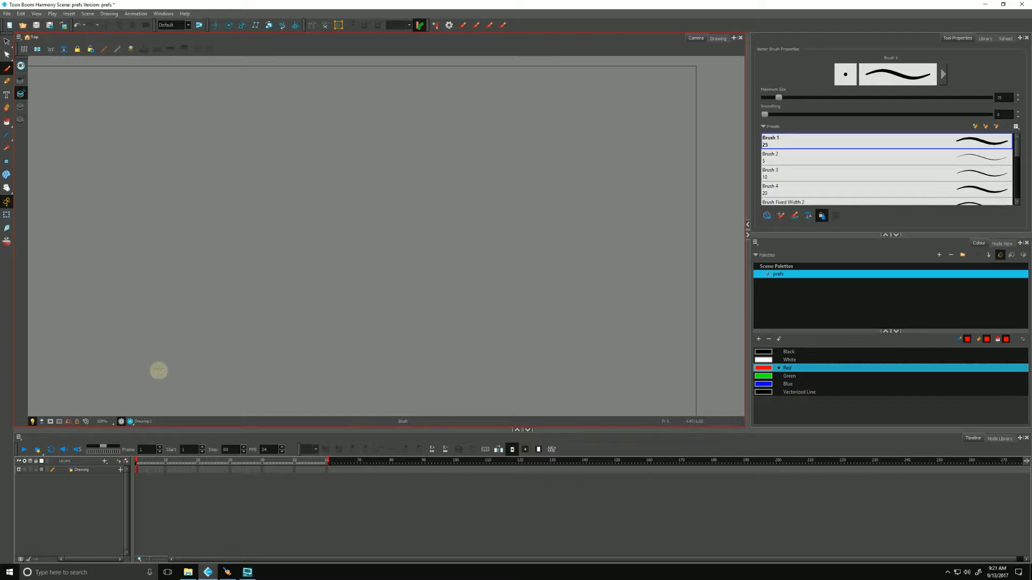
Step: Paint a red blob in the camera frame's lower-right corner on frame 1 and a filled red square in its upper-left corner on frame 10
left_click_drag(674, 398, 688, 381)
left_click(166, 489)
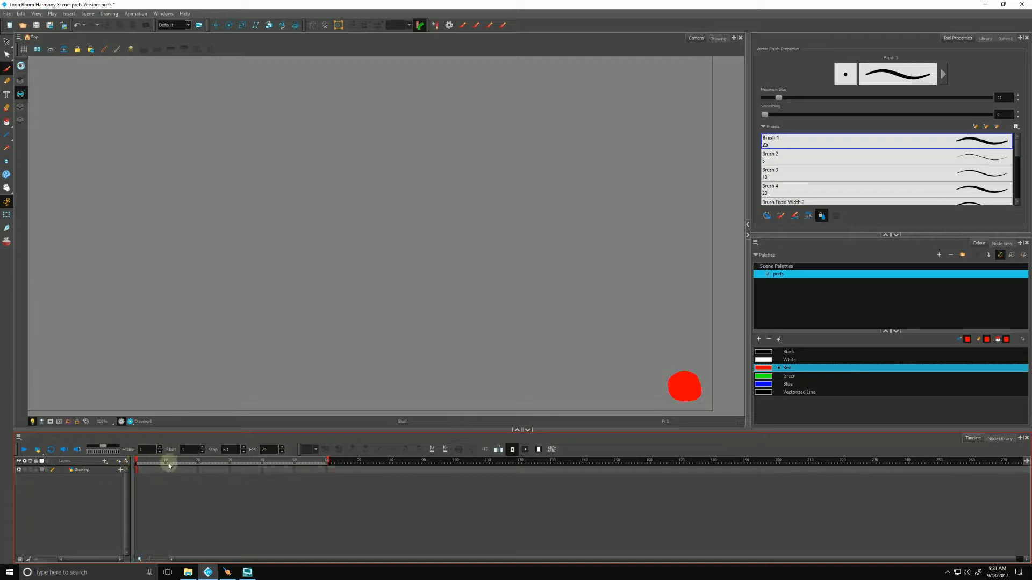
left_click(166, 462)
left_click(166, 471)
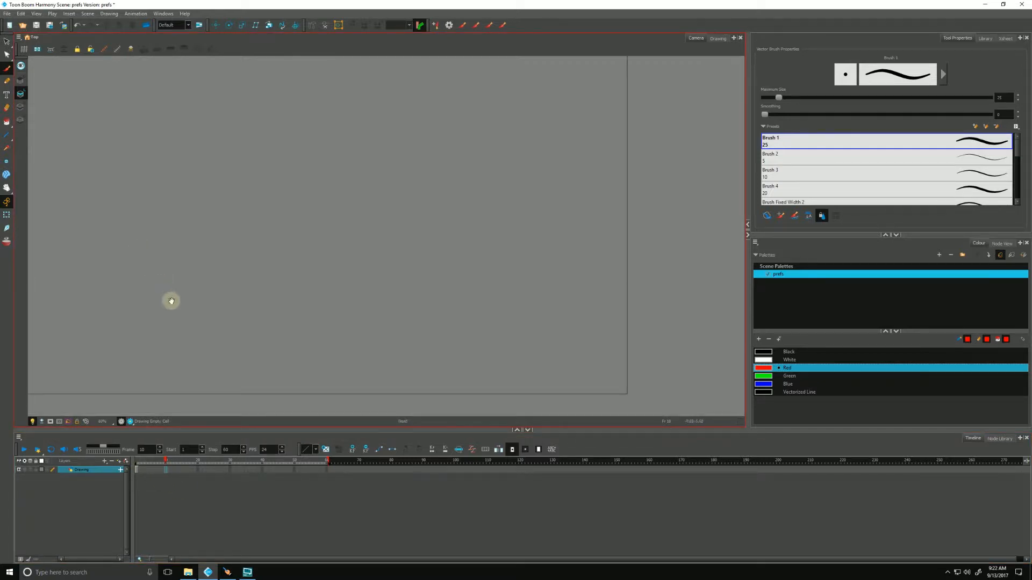
scroll(240, 334, "down", 1)
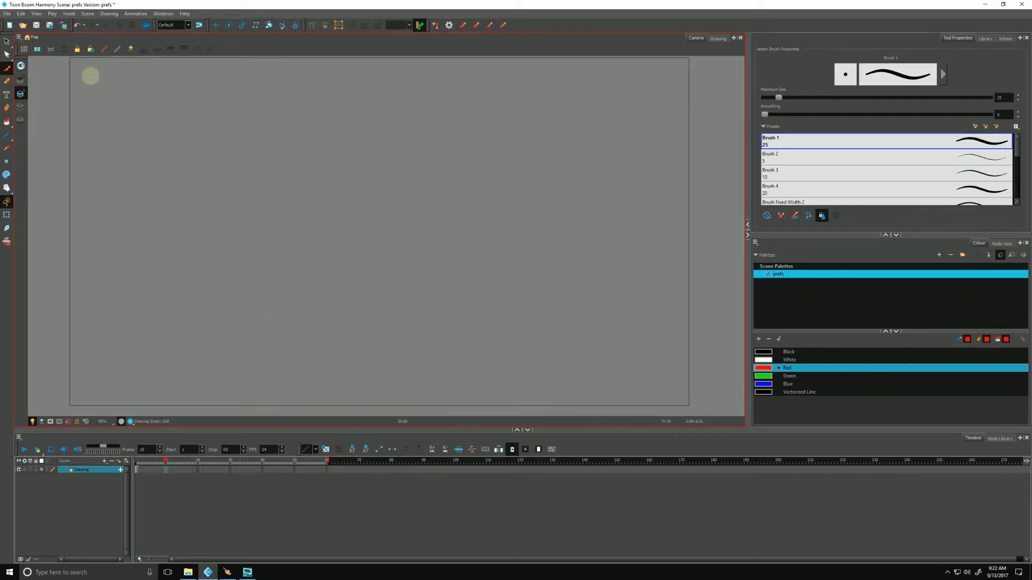
mouse_move(82, 65)
left_mouse_down()
mouse_move(110, 84)
mouse_move(86, 94)
mouse_move(100, 73)
mouse_move(97, 86)
left_mouse_up()
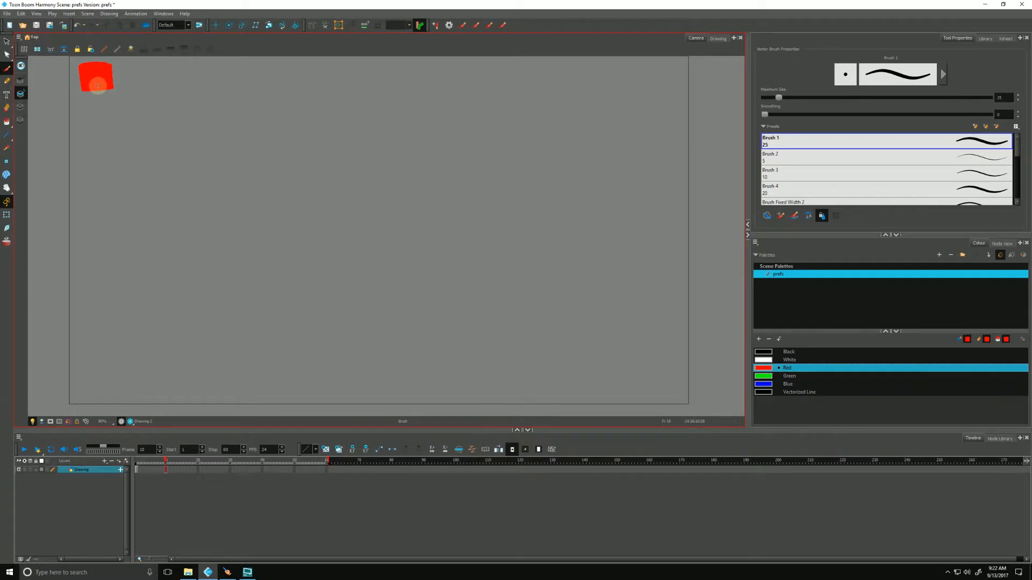
Step: Flip back and forth between frames 9 and 10 to examine where the square drawing is exposed
key("comma")
key("period")
key("comma")
key("period")
key("comma")
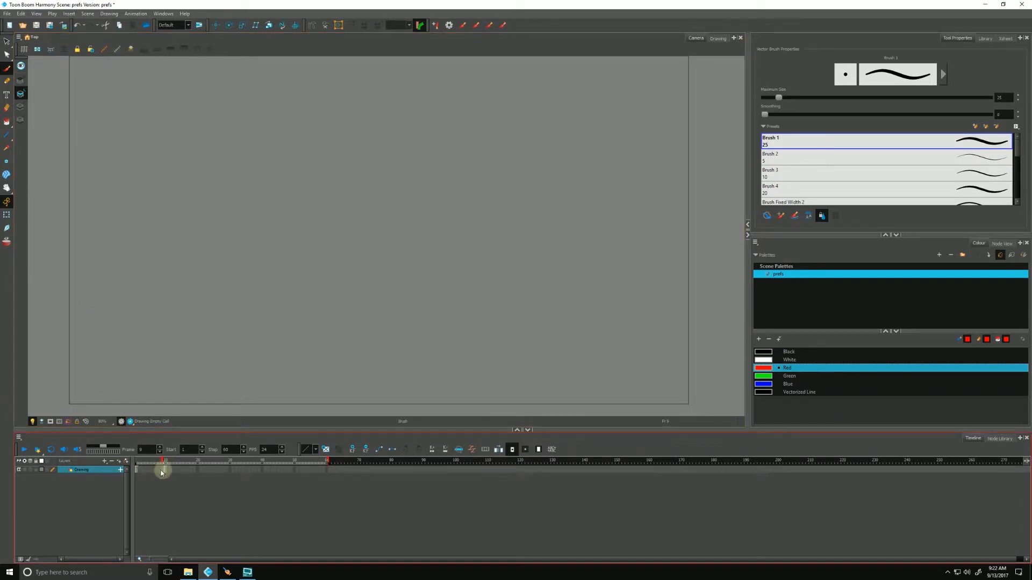
Step: Paint a round red blob in the camera frame's lower-right corner on frame 1 and step through the adjacent frames
mouse_move(137, 471)
left_mouse_down()
mouse_move(165, 472)
mouse_move(137, 470)
left_mouse_up()
mouse_move(663, 363)
left_mouse_down()
mouse_move(648, 377)
mouse_move(672, 371)
mouse_move(649, 380)
left_mouse_up()
left_click(161, 476)
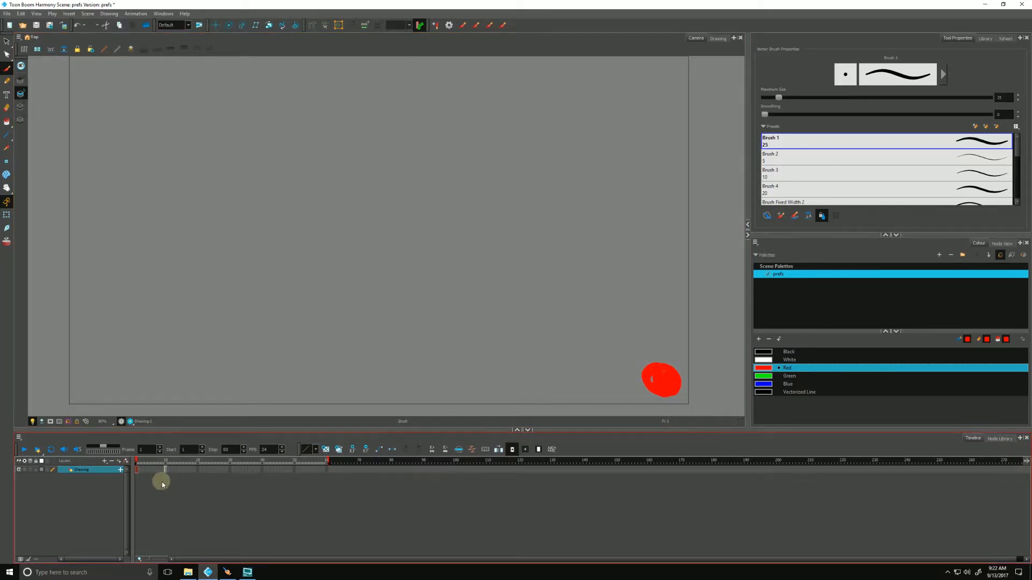
key("period")
key("comma")
key("comma")
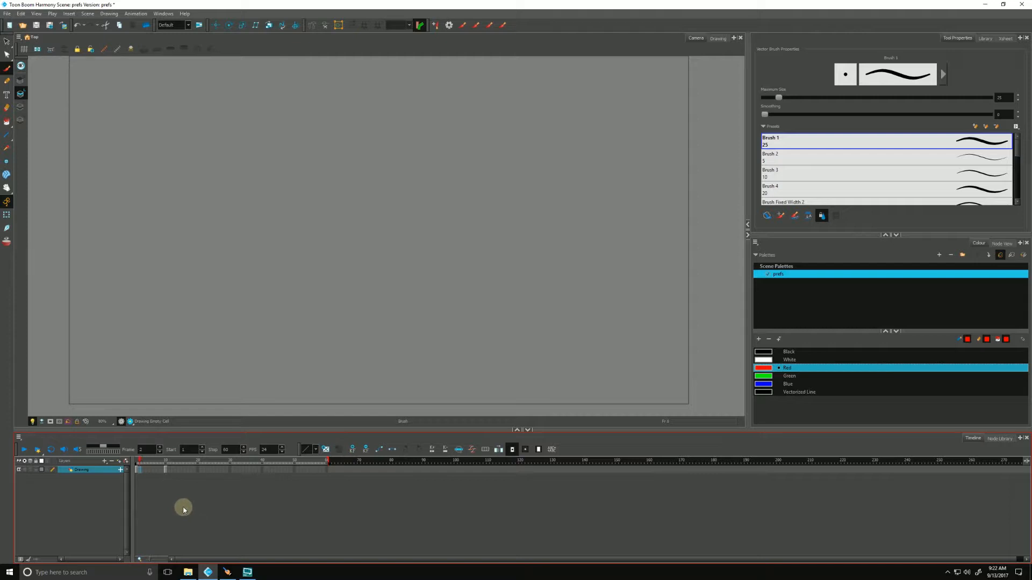
key("comma")
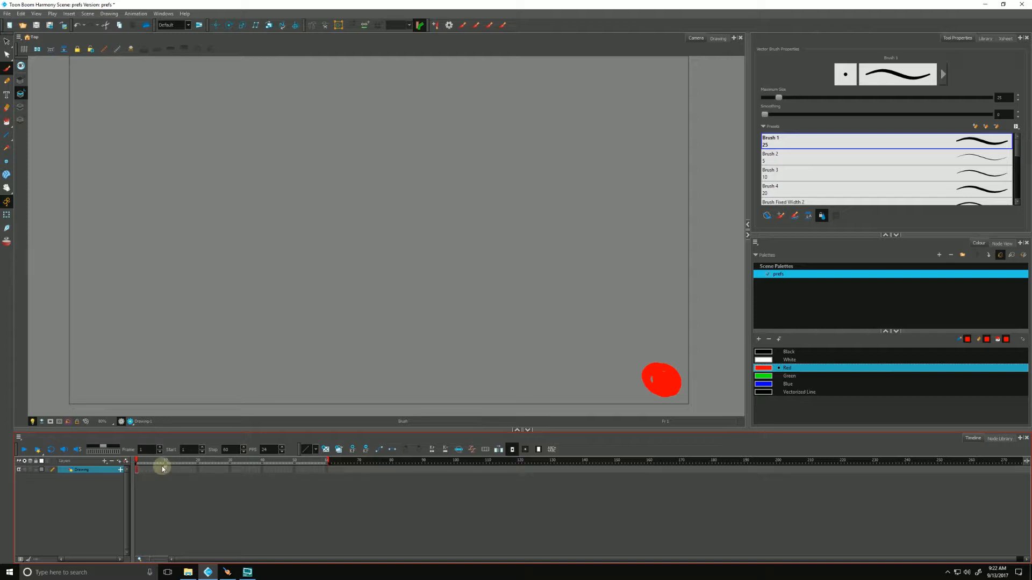
Step: Enable Use Current Frame as Drawing Name and Extend Exposure of Previous Drawing in the Exposure Sheet preferences and apply them
left_click(21, 14)
left_click(37, 239)
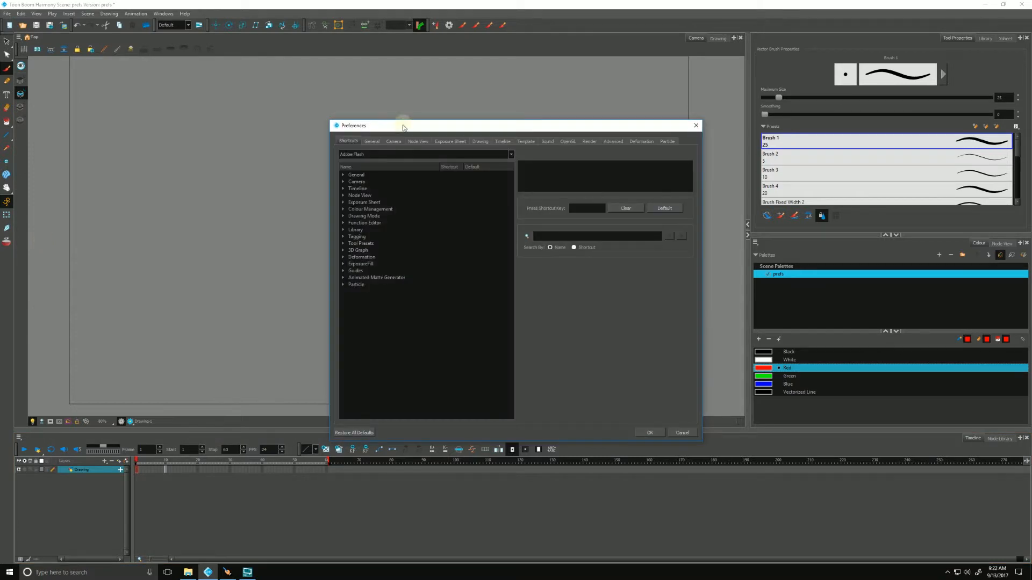
left_click_drag(402, 125, 388, 97)
left_click(429, 111)
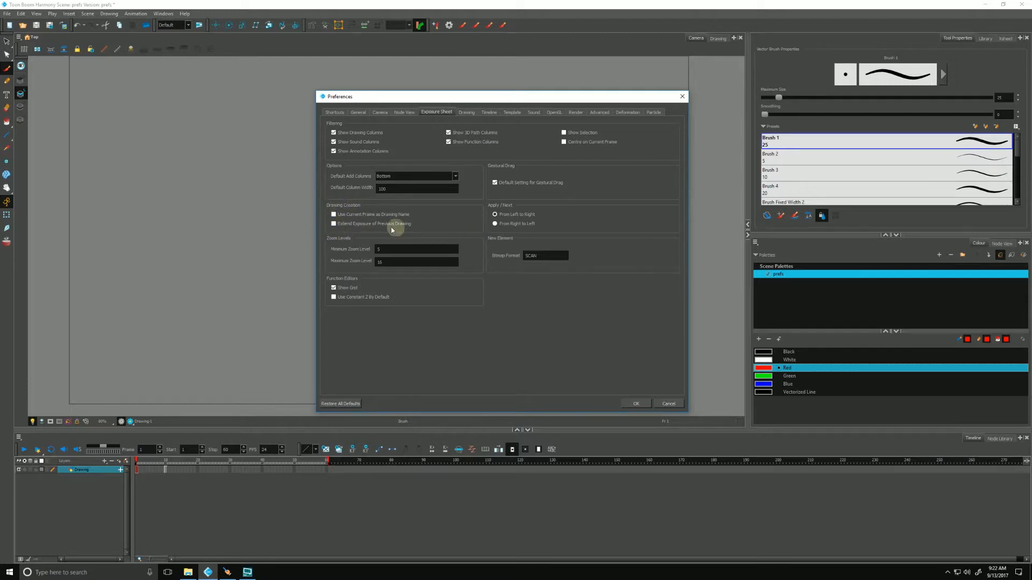
left_click(334, 224)
left_click(334, 214)
left_click(334, 214)
left_click(635, 406)
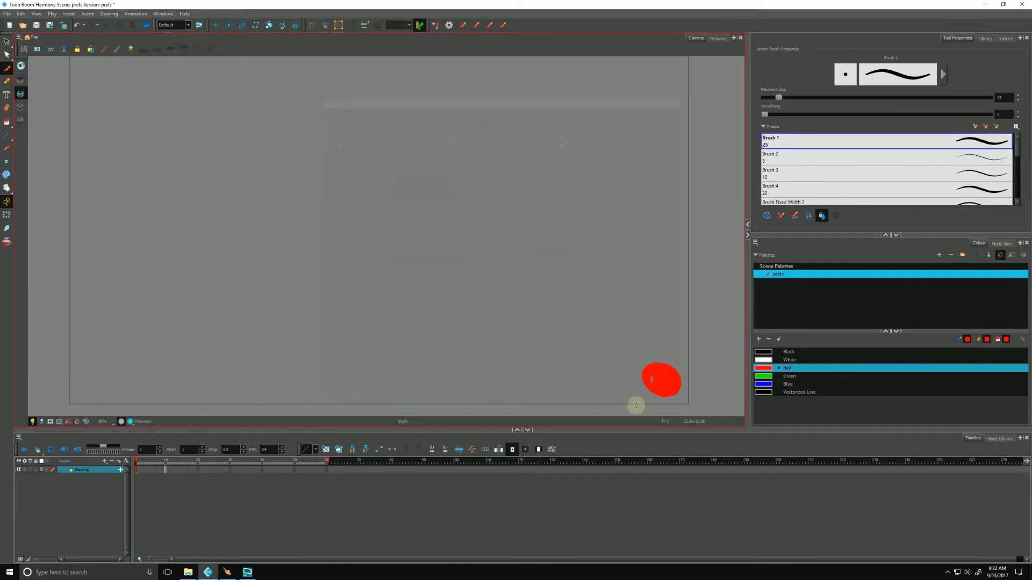
Step: On frame 20, draw a red triangle in the camera frame's lower-left corner and fill it with red
left_click(196, 464)
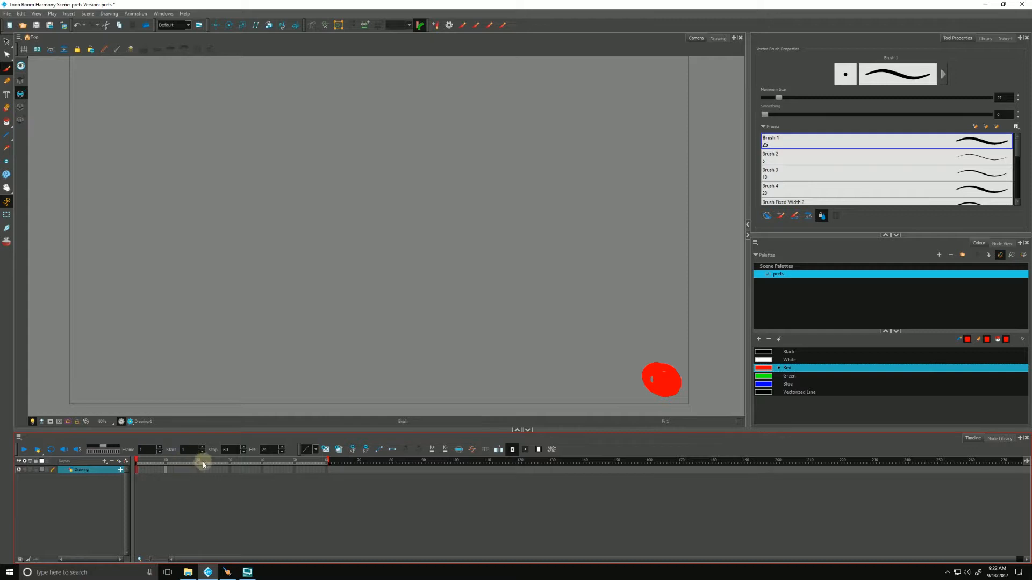
left_click(198, 471)
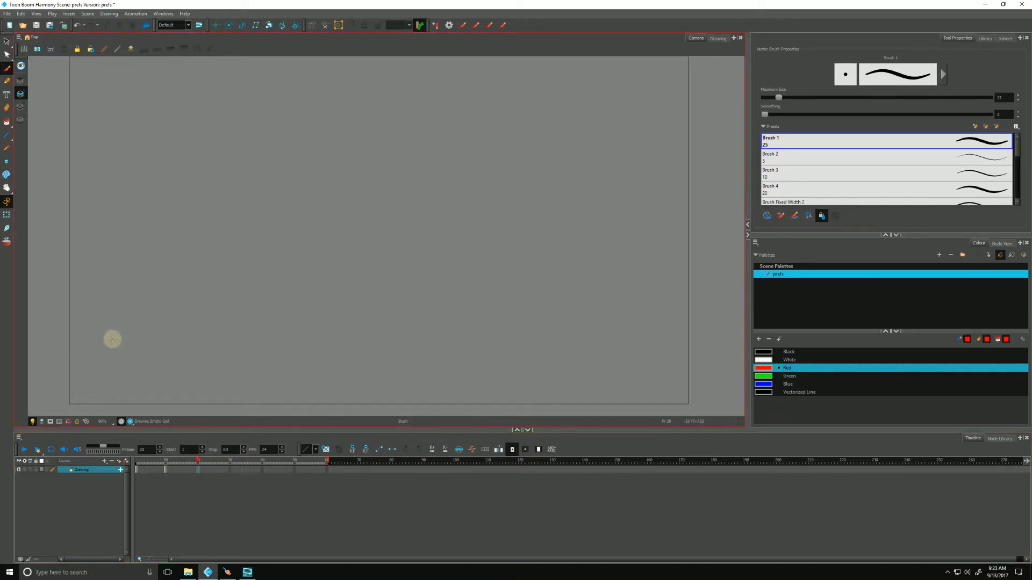
mouse_move(86, 384)
left_mouse_down()
mouse_move(119, 312)
mouse_move(140, 373)
mouse_move(115, 387)
mouse_move(91, 378)
left_mouse_up()
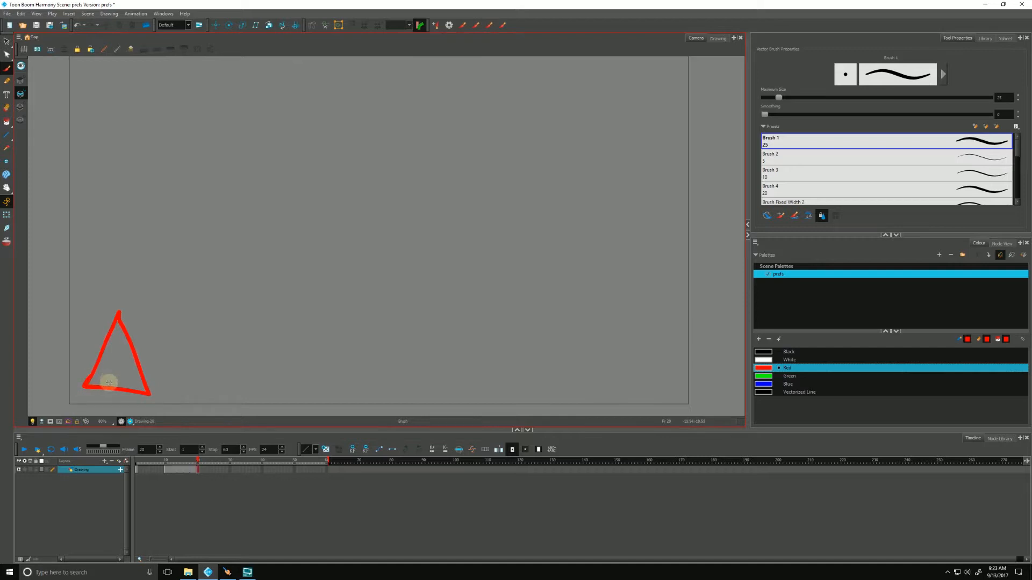
key("alt+i")
left_click(123, 370)
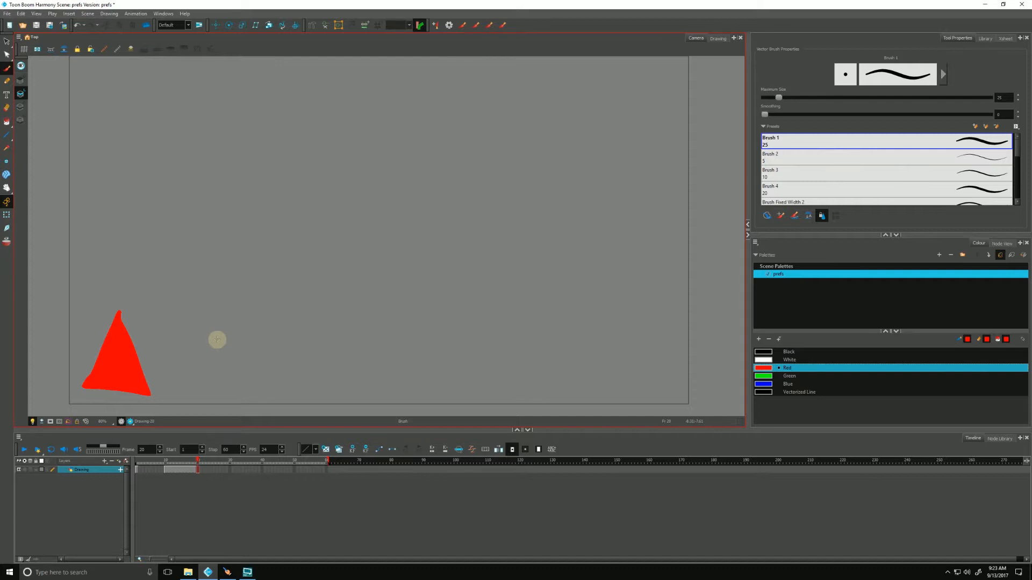
Step: Show the Xsheet view with more height and create an empty drawing at frame 15 of the Drawing column
left_click(1005, 38)
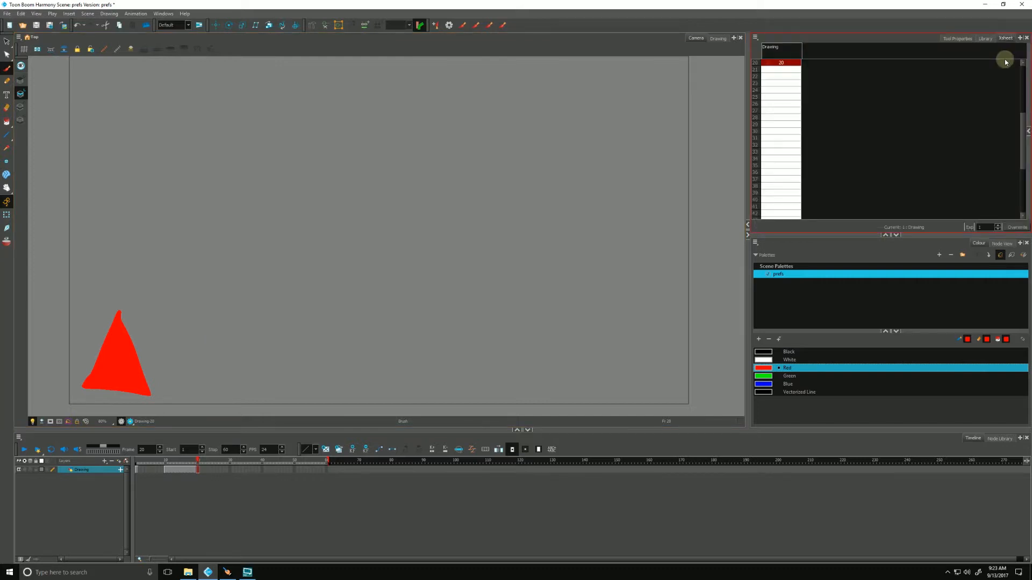
left_click_drag(790, 237, 790, 272)
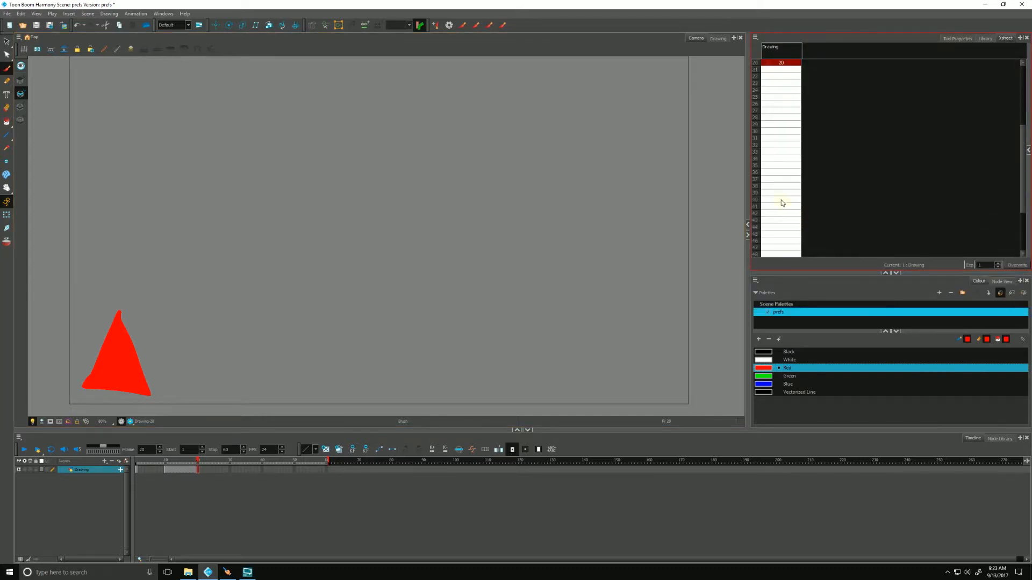
left_click_drag(784, 103, 784, 171)
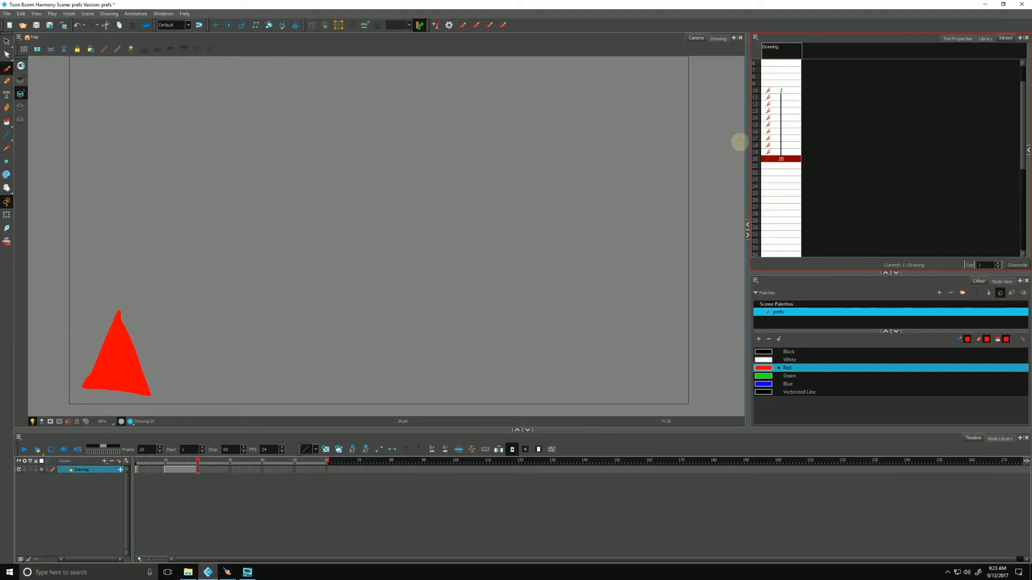
left_click(774, 126)
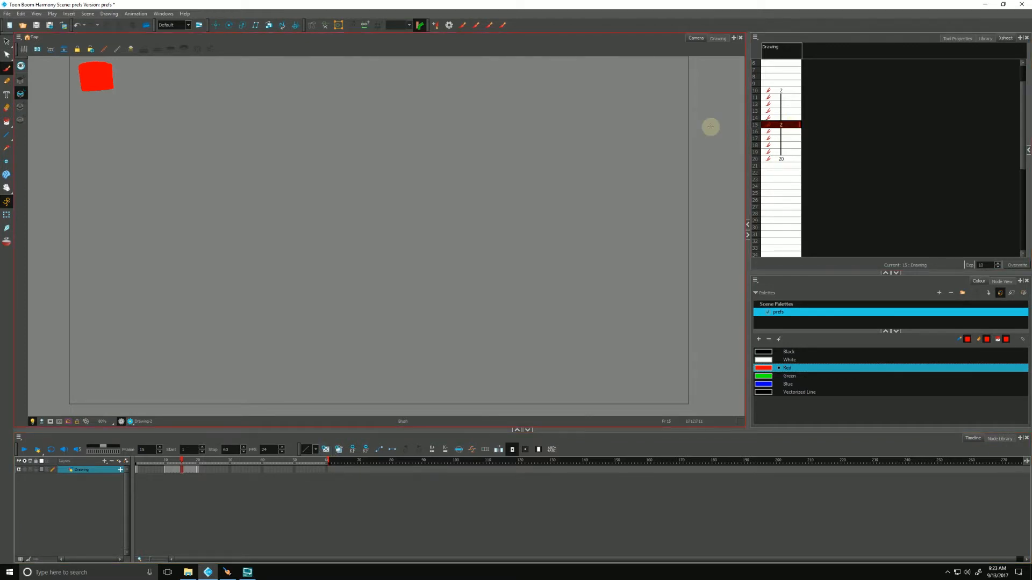
left_click(325, 449)
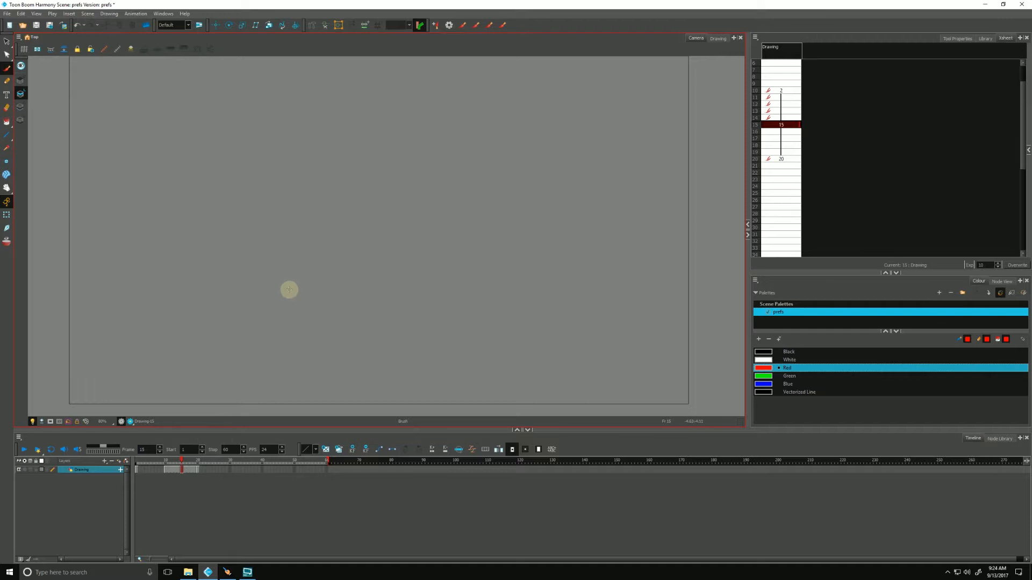
Step: Review the Support Overlay and Underlay Arts option in the Advanced preferences and close the preferences
left_click(21, 14)
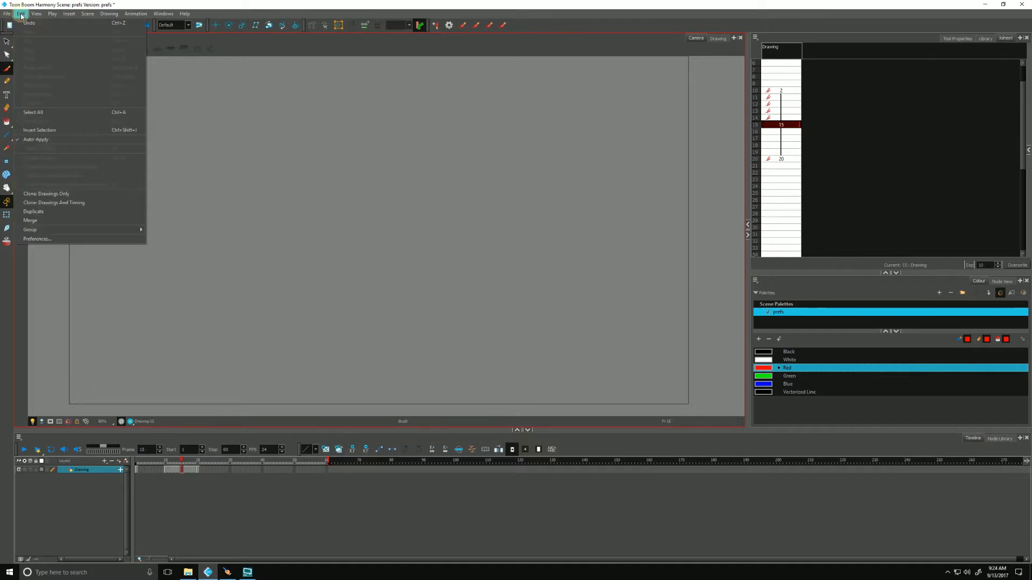
left_click(40, 239)
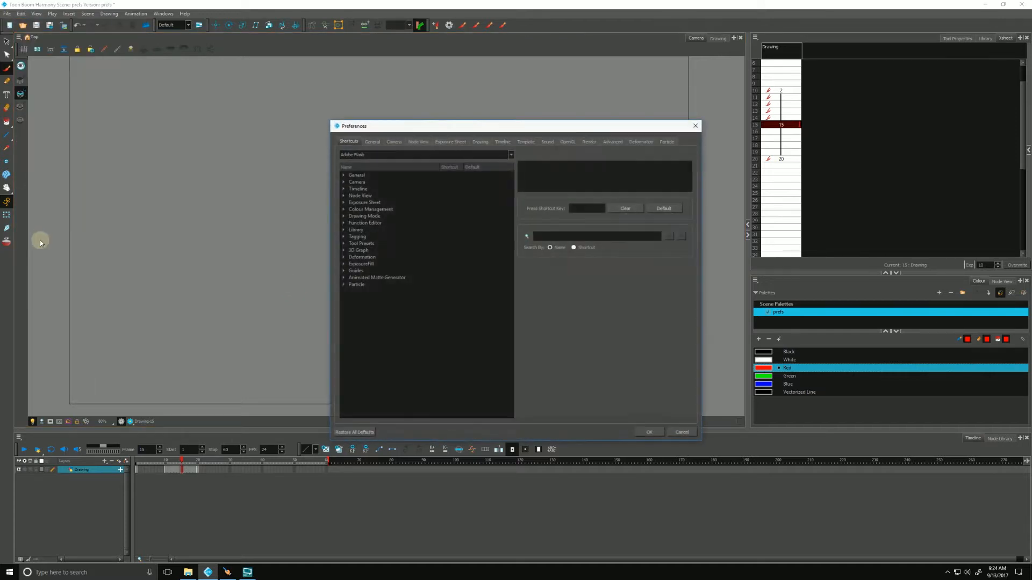
left_click_drag(474, 121, 427, 87)
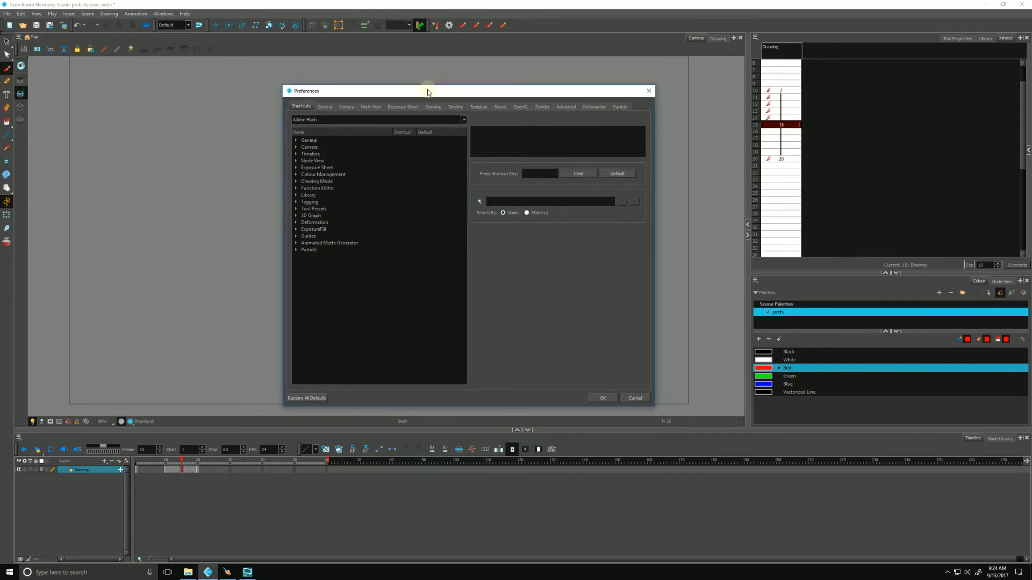
left_click(571, 107)
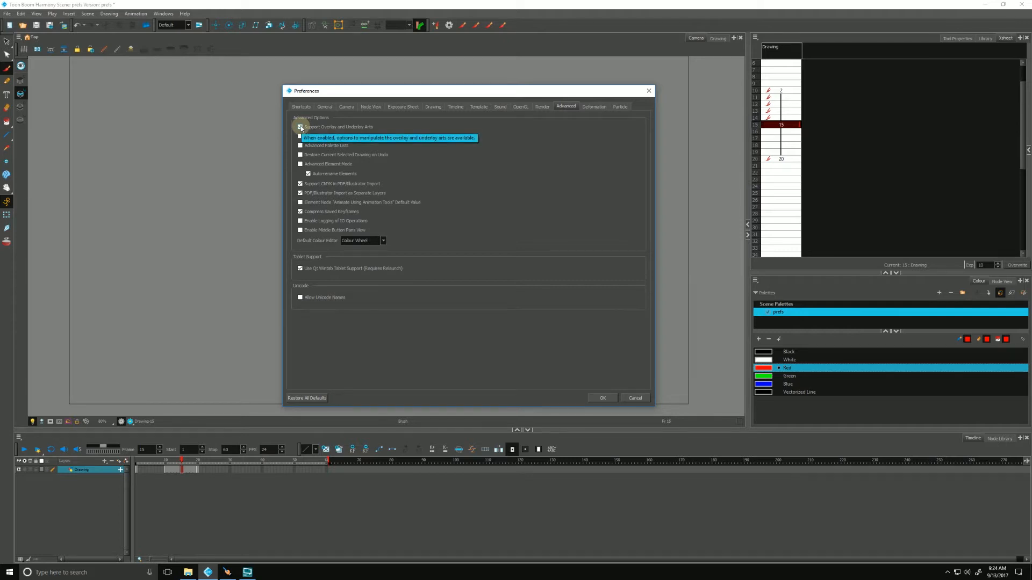
left_click(600, 400)
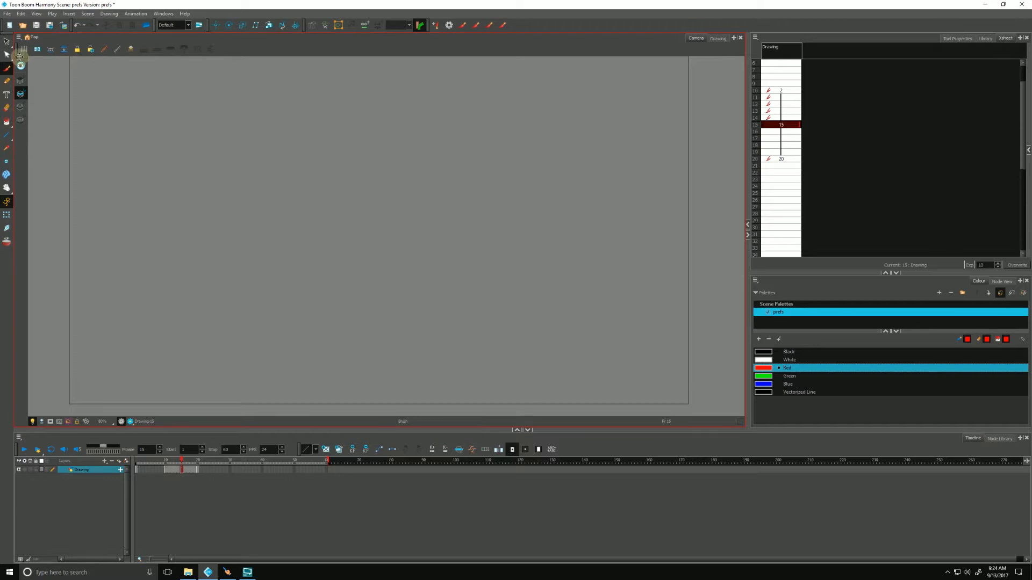
Step: Dock the Art Layer toolbar on the opposite side of the Camera view, and hide it and show it again
left_click_drag(20, 57, 738, 109)
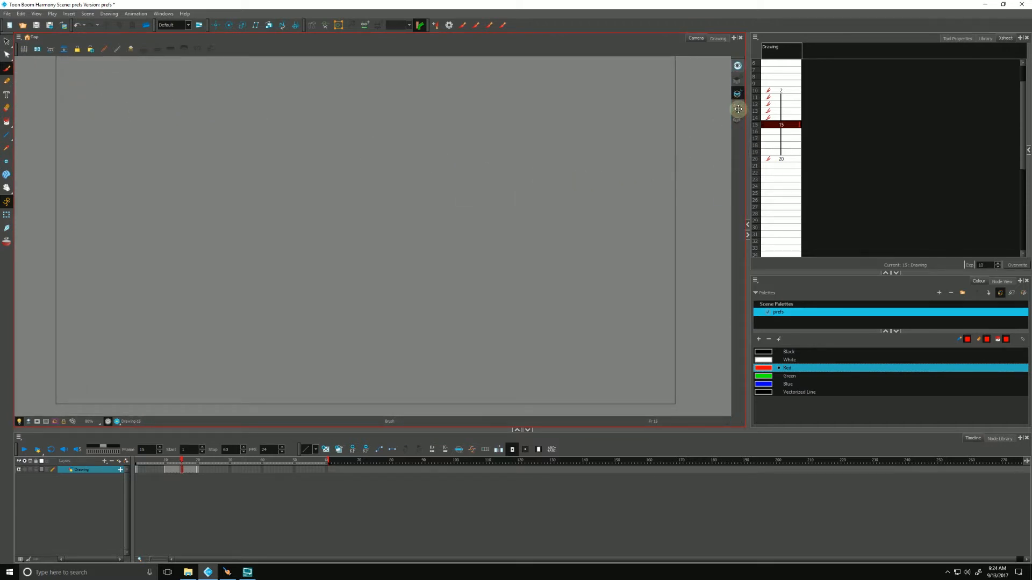
right_click(659, 47)
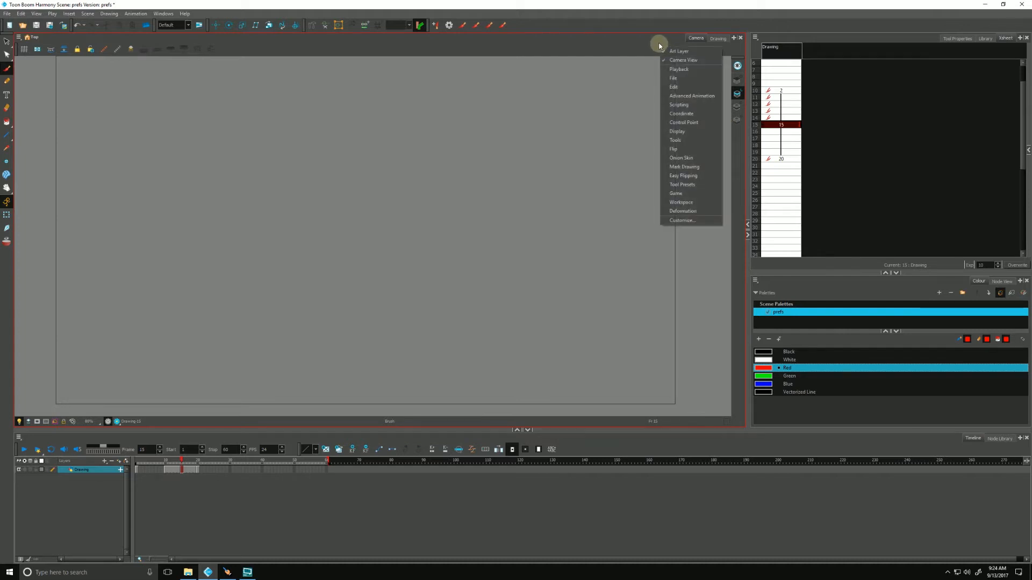
left_click(668, 52)
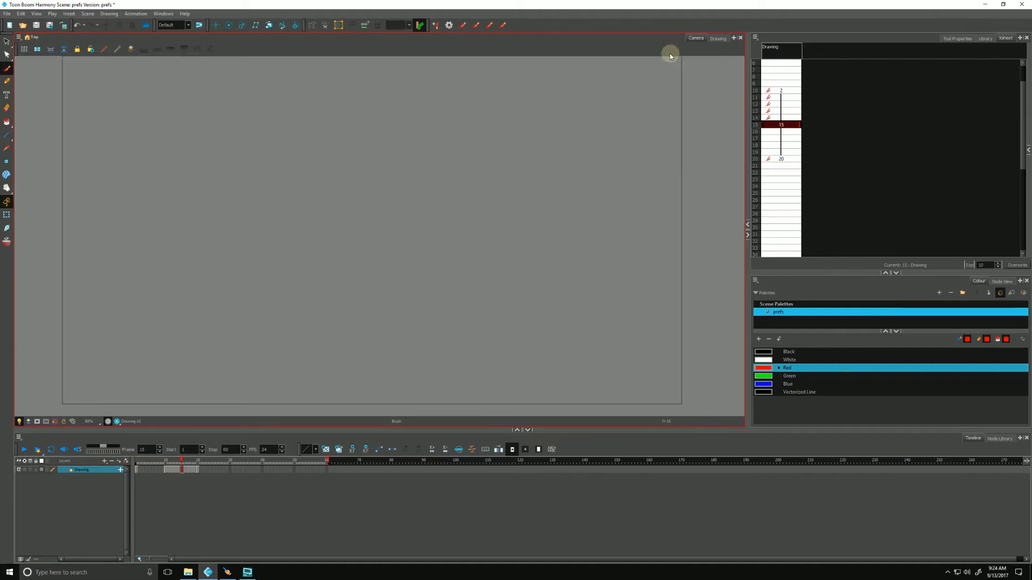
right_click(626, 49)
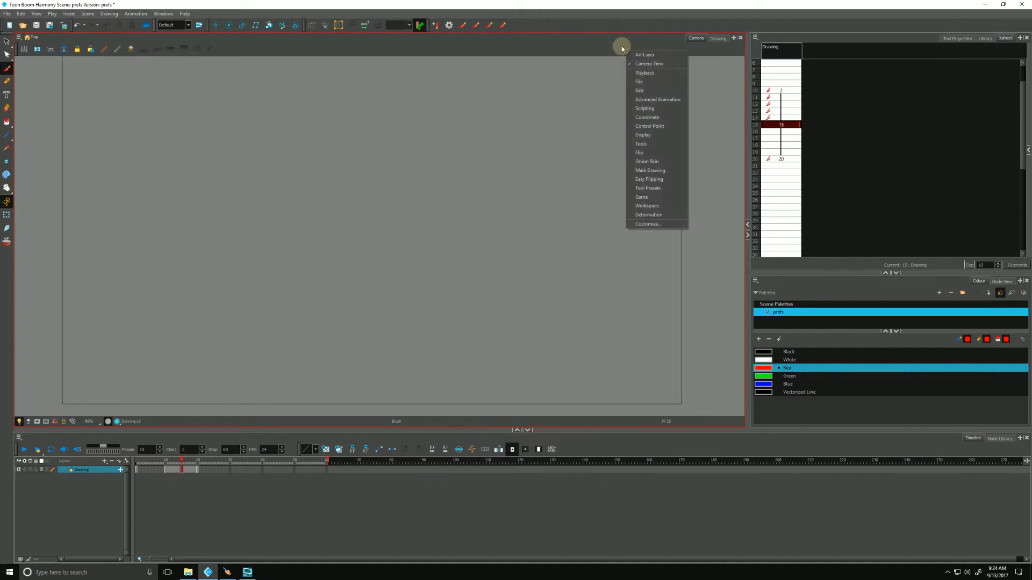
left_click(636, 55)
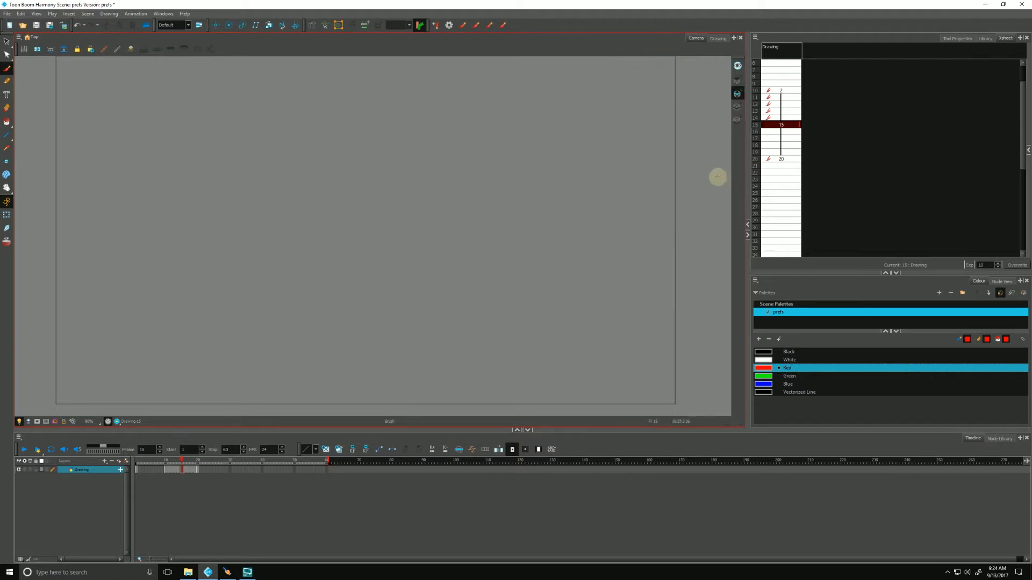
Step: Switch the current art layer between Line Art, Colour Art, Overlay Art and Underlay Art, ending on Underlay Art
left_click(736, 94)
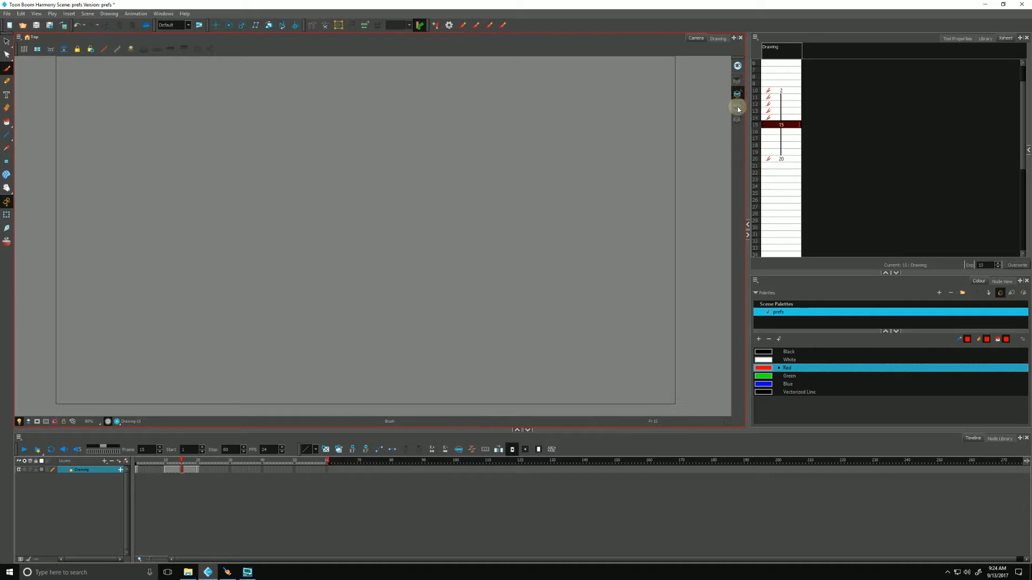
left_click(737, 107)
left_click(736, 94)
left_click(737, 81)
left_click(738, 122)
left_click(737, 95)
left_click(738, 106)
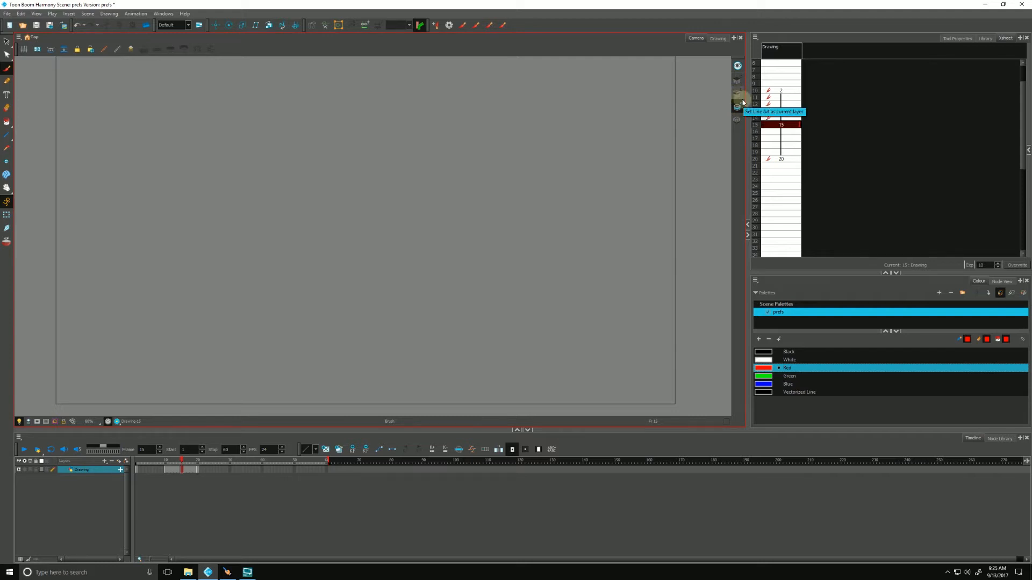
left_click(738, 80)
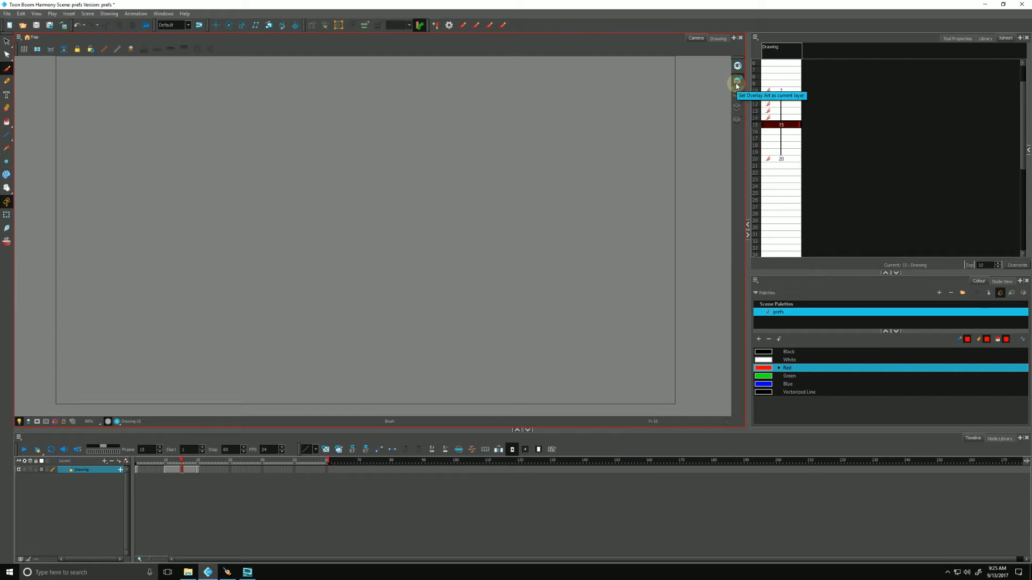
left_click(739, 119)
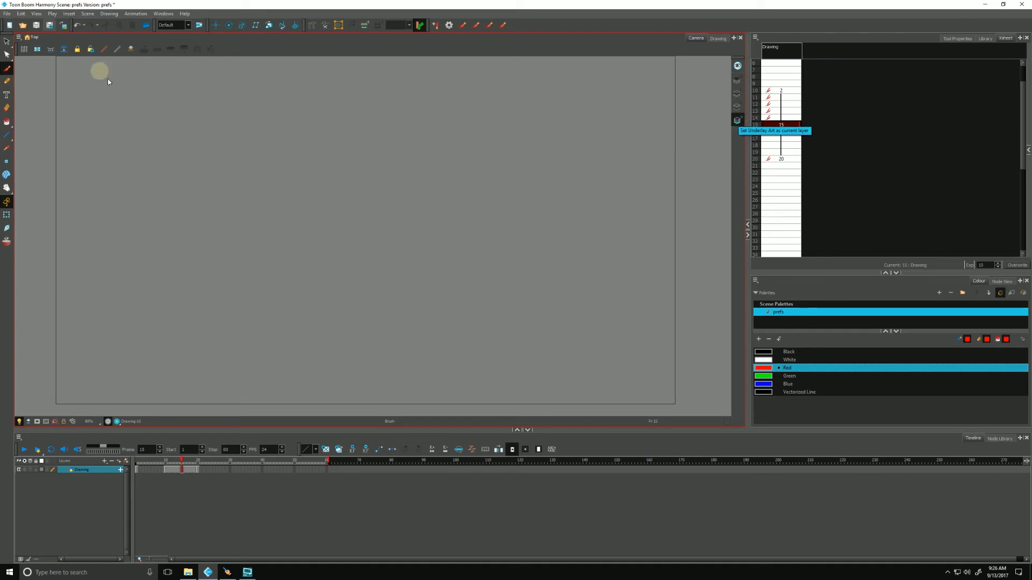
Step: Review the Element Node "Animate Using Animation Tools" Default Value option in the Advanced preferences and close the preferences
left_click(20, 13)
left_click(41, 239)
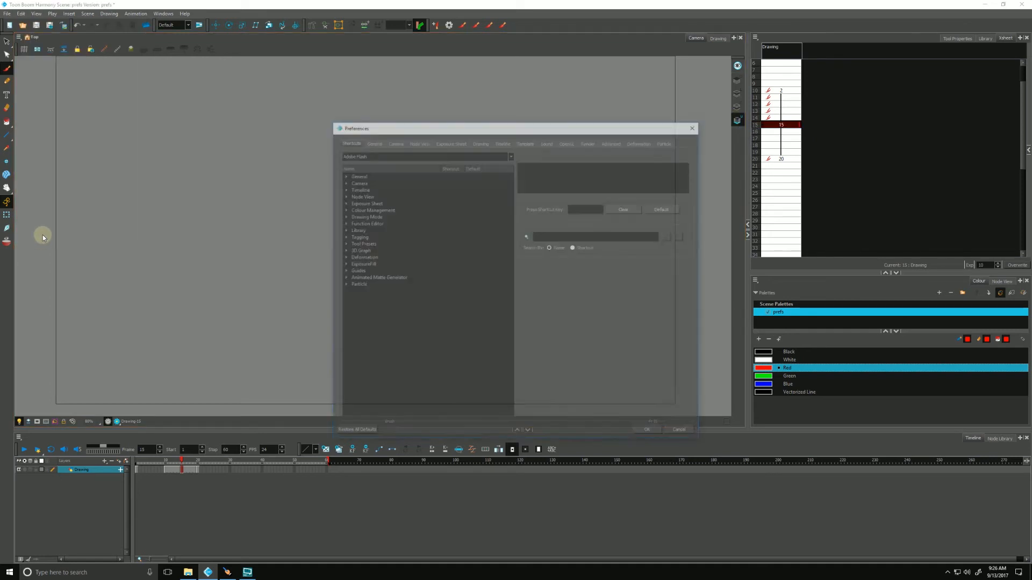
left_click_drag(496, 127, 443, 95)
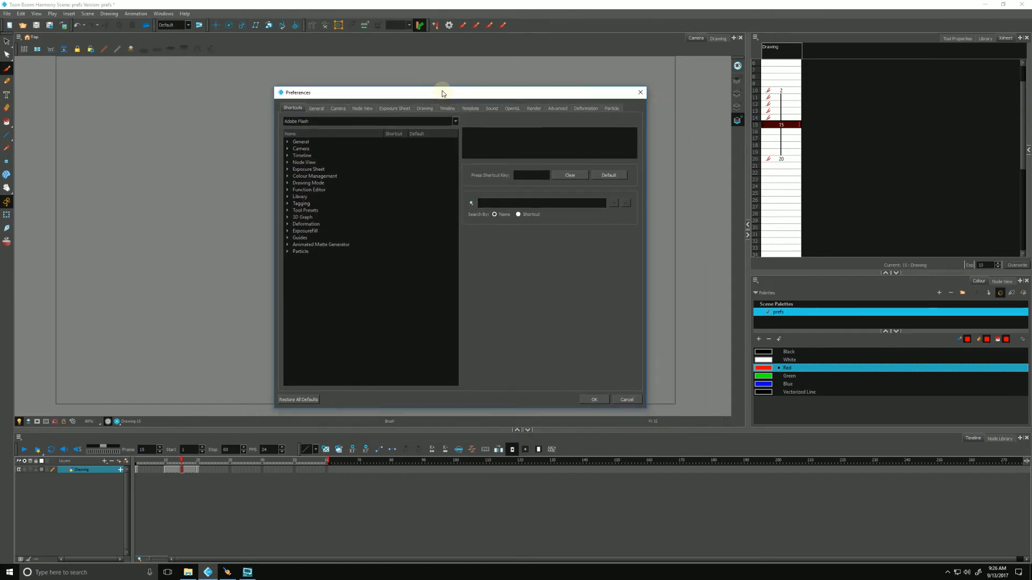
left_click(558, 109)
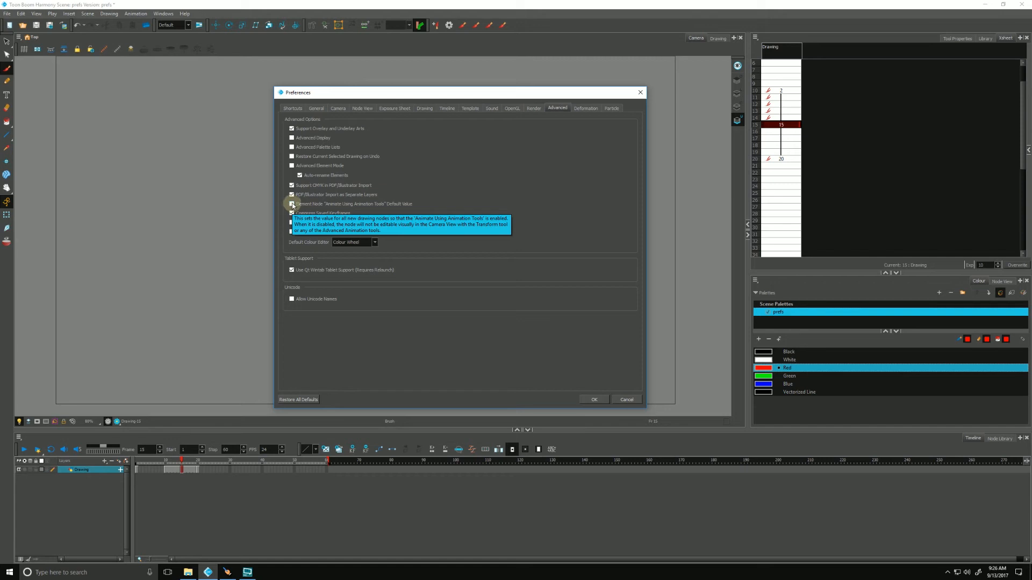
left_click_drag(364, 91, 388, 69)
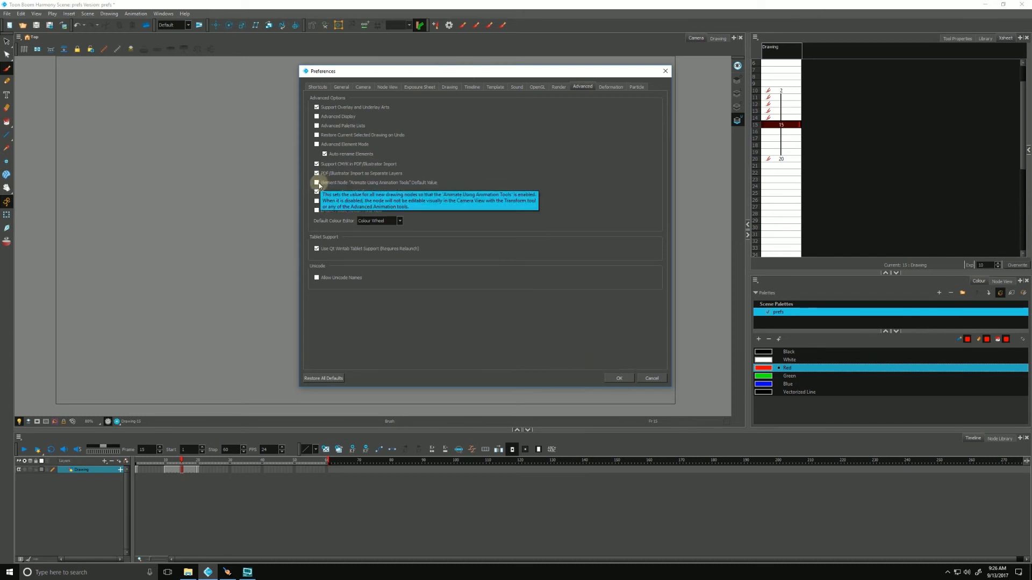
left_click(619, 379)
Step: Select the Drawing layer in the timeline and activate the Transform tool
left_click(98, 490)
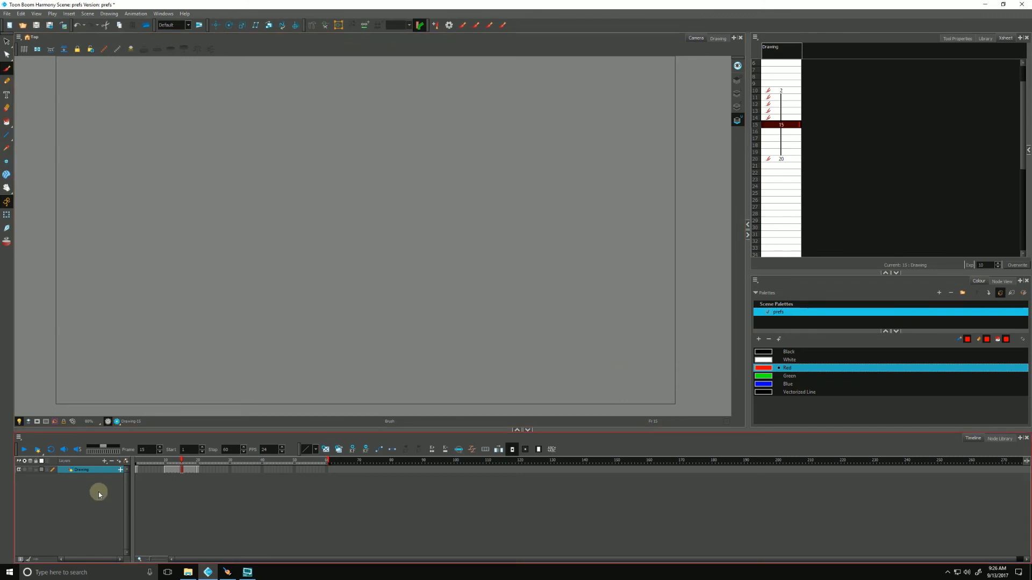
left_click(87, 469)
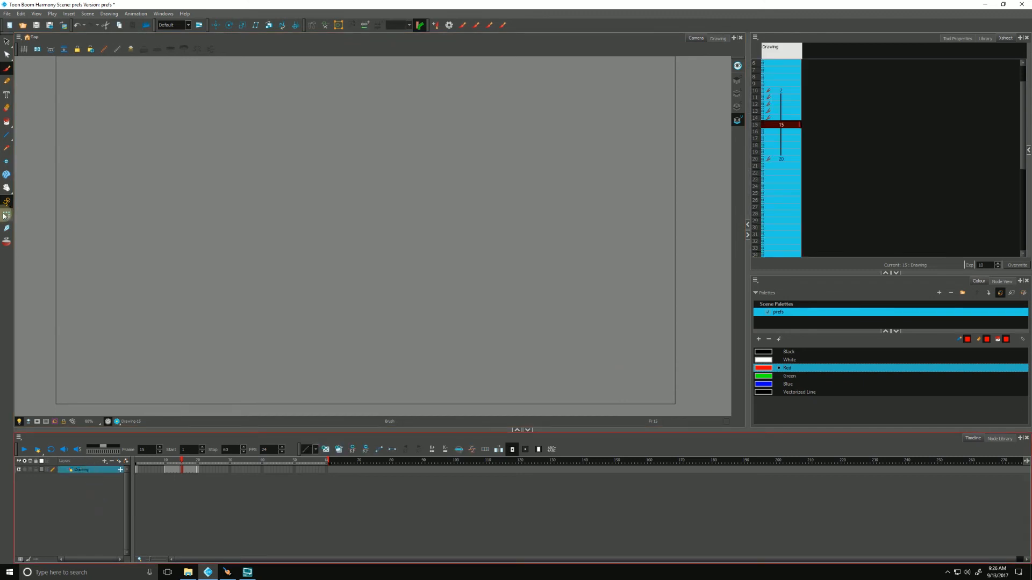
left_click(7, 216)
Step: Add a drawing layer named hello with all art layers set to vector, and select it in the timeline
left_click(85, 489)
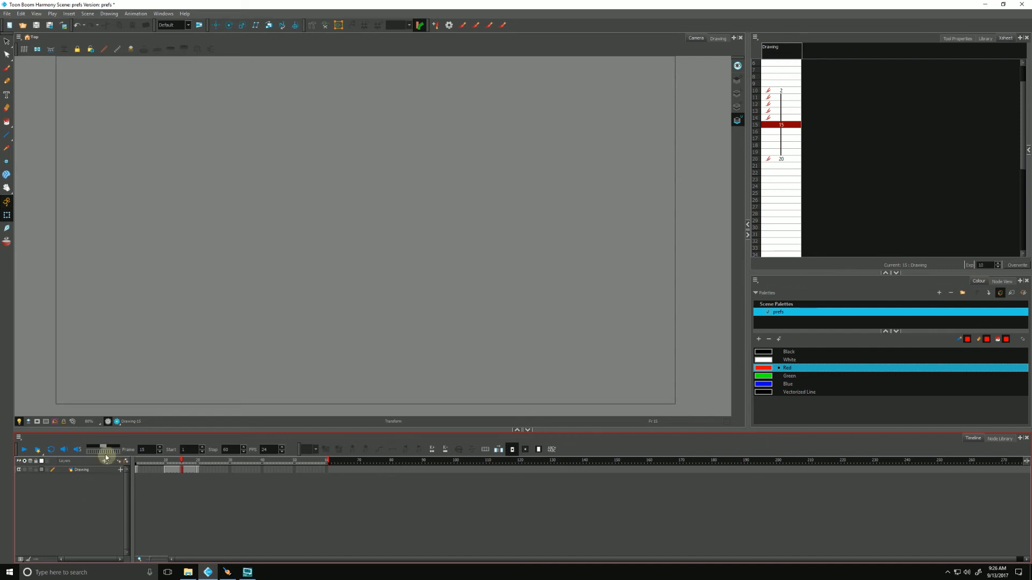
left_click(119, 461)
type("hello")
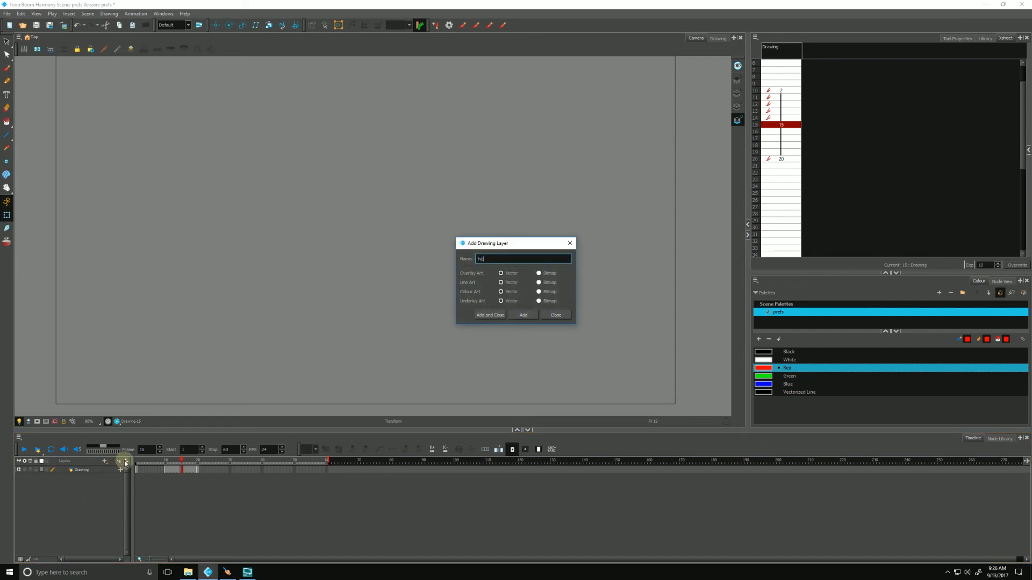
left_click(489, 317)
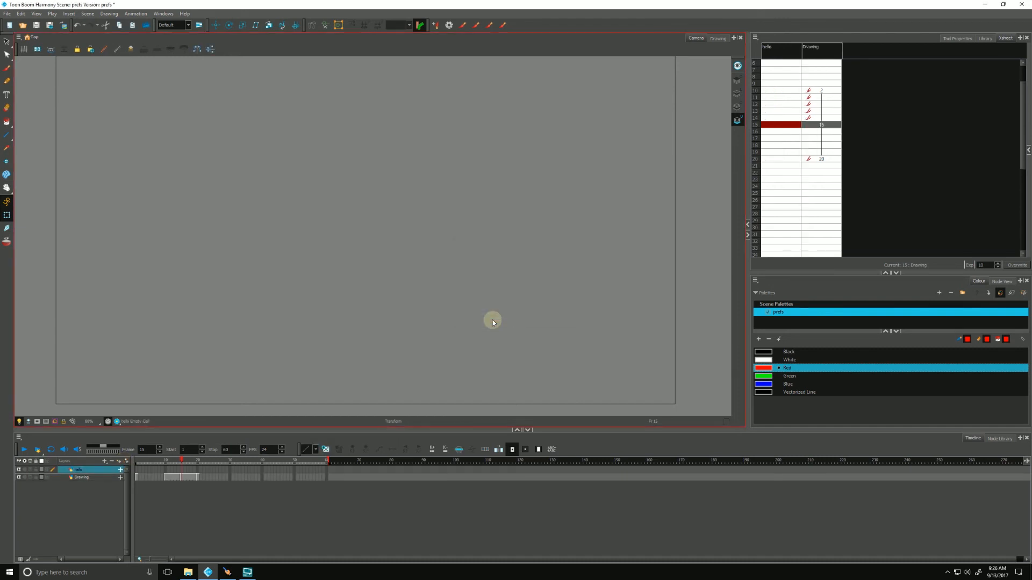
left_click(95, 492)
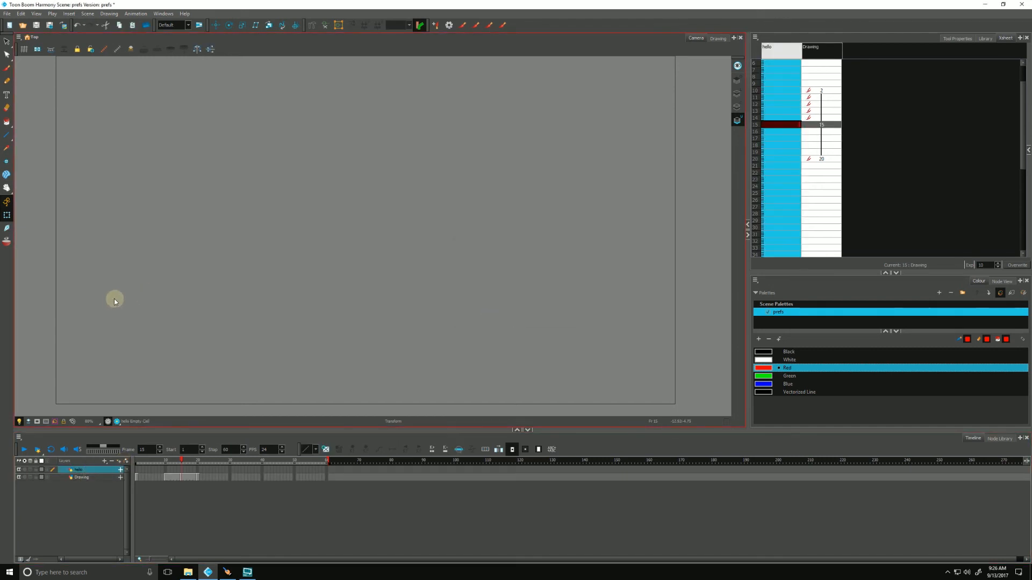
left_click(198, 231)
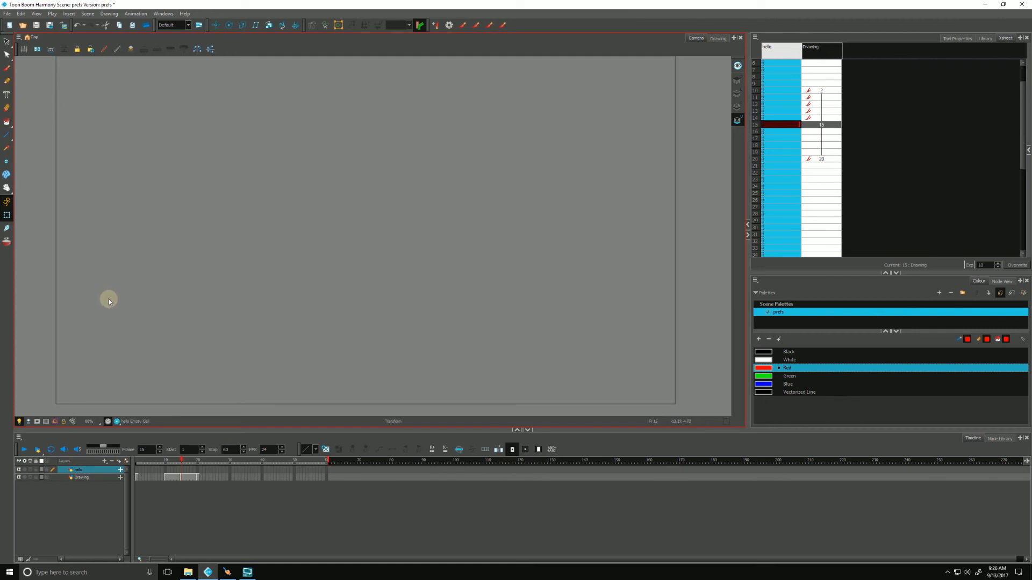